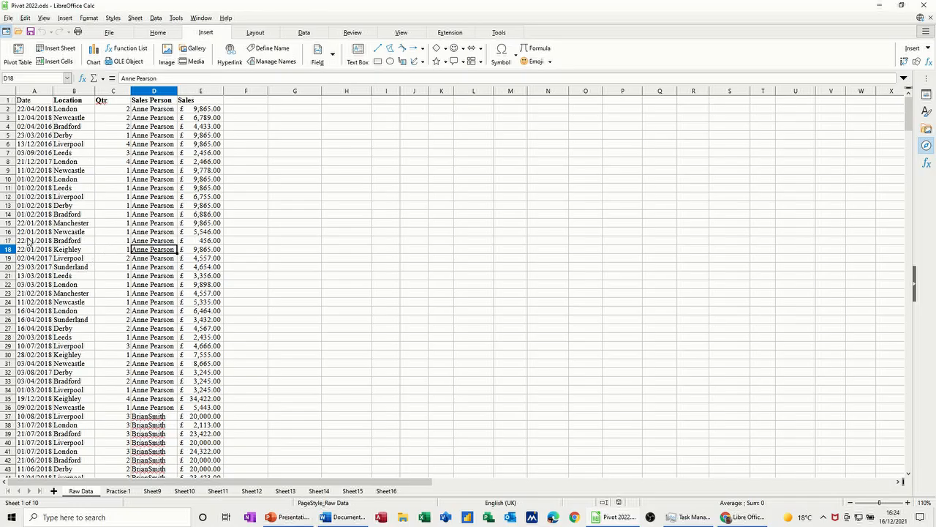
click(118, 491)
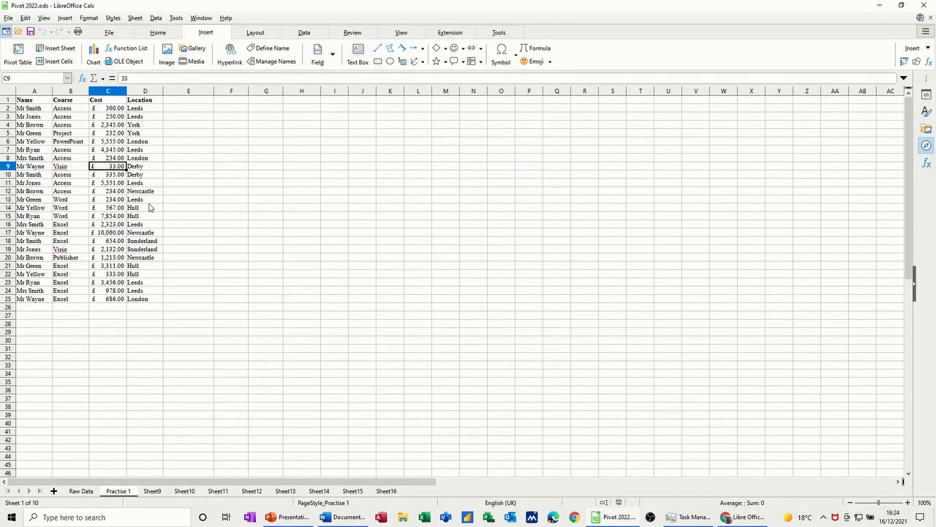
click(81, 493)
click(410, 243)
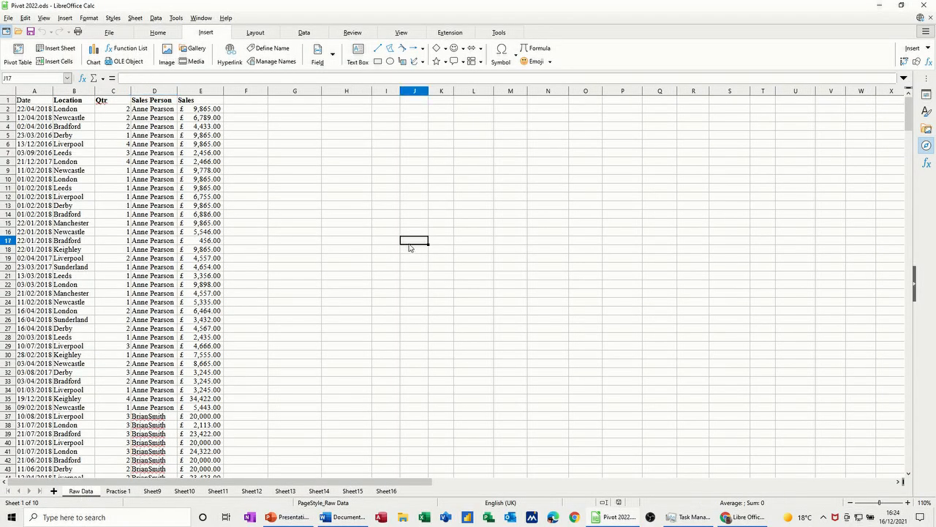
Step: Start a pivot table from the Raw Data list, using the current selection as its source
click(151, 215)
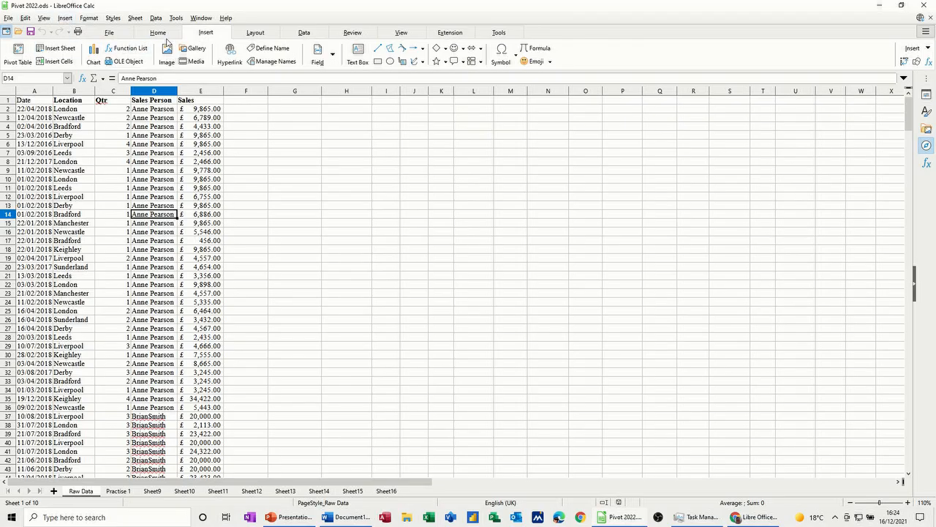
click(17, 52)
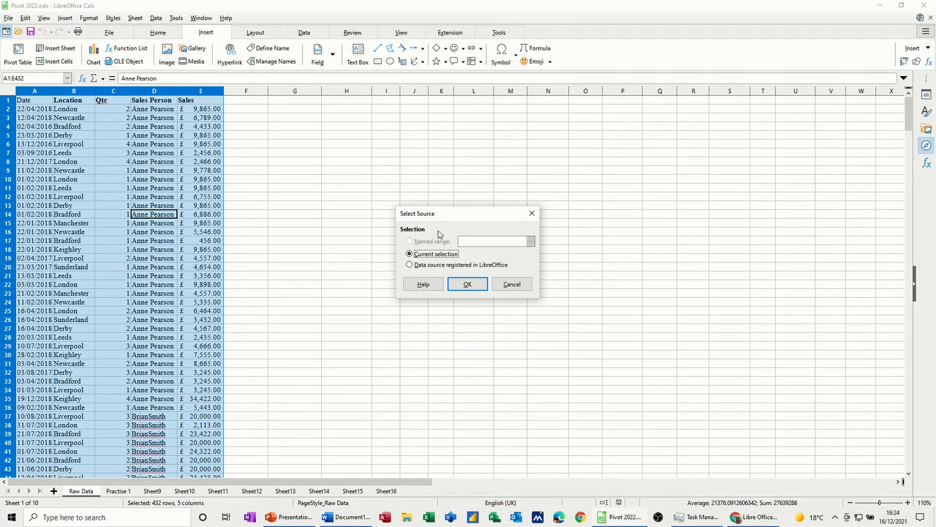
drag(459, 216, 320, 186)
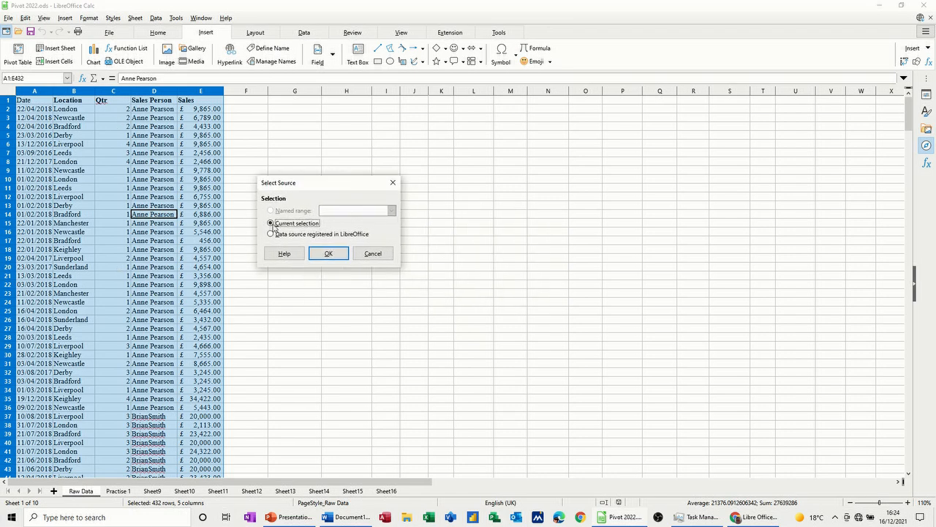
click(327, 254)
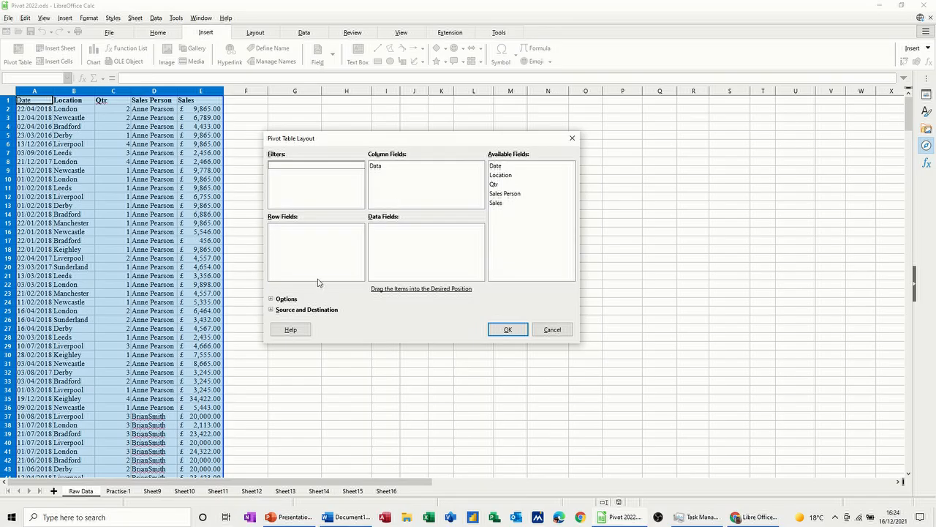
Step: In the pivot table's additional settings, enable drill to details and set the destination to cell H2 on Raw Data
click(271, 299)
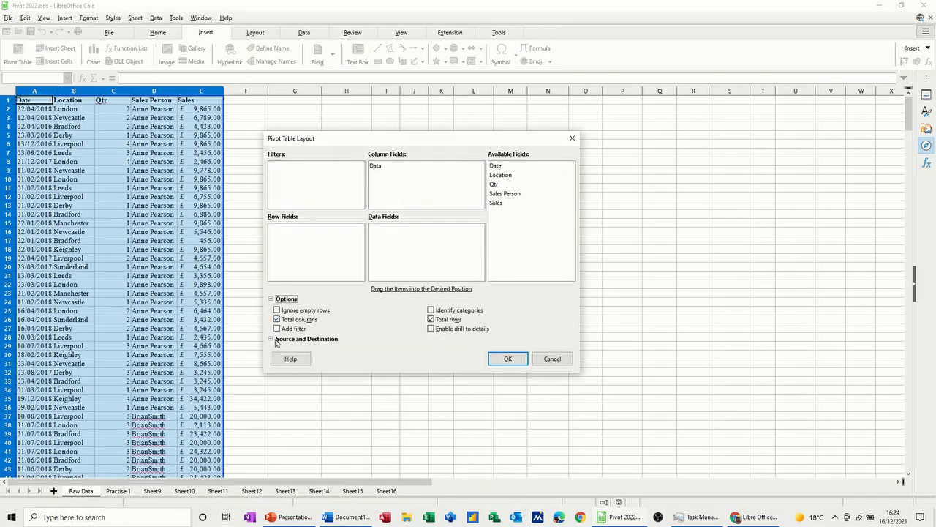
click(271, 340)
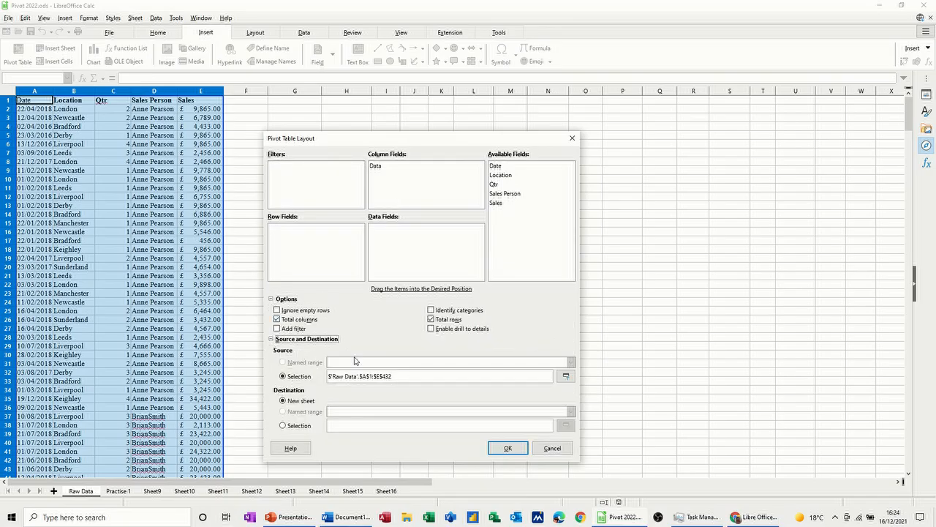
click(430, 330)
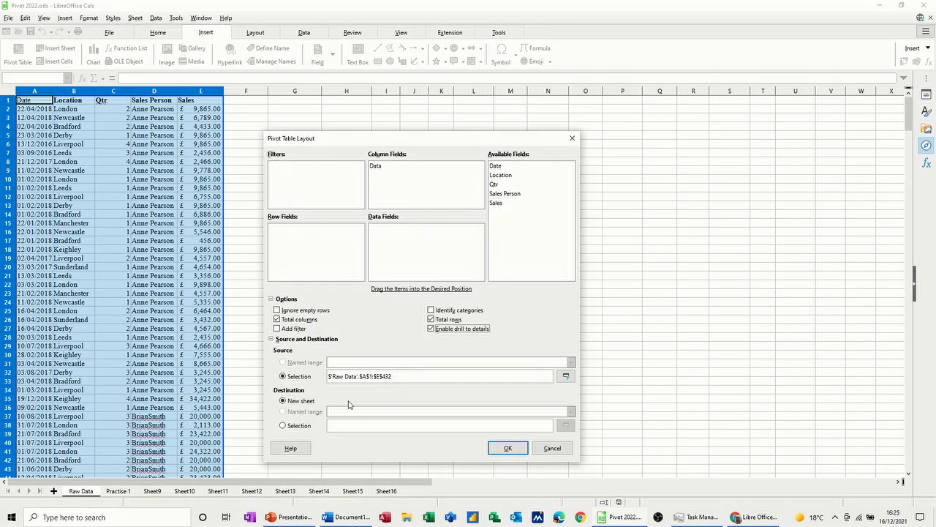
click(283, 426)
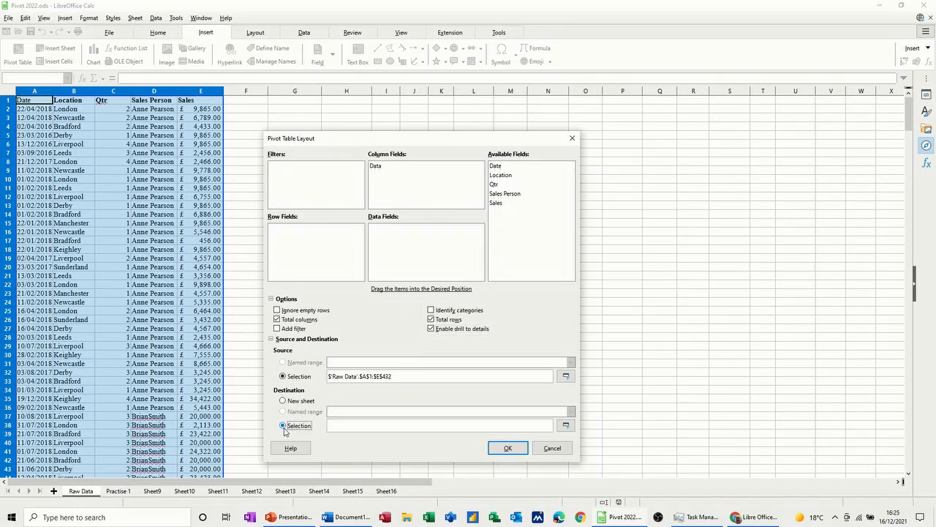
click(348, 110)
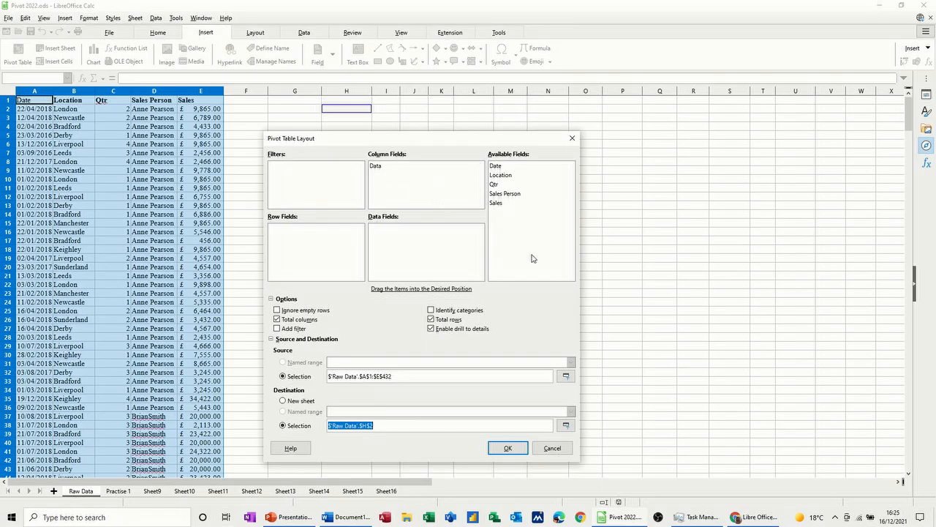
Step: Create the pivot table with Sales as the data field, Location as rows, and Sales Person and Qtr as filters
drag(497, 203, 407, 244)
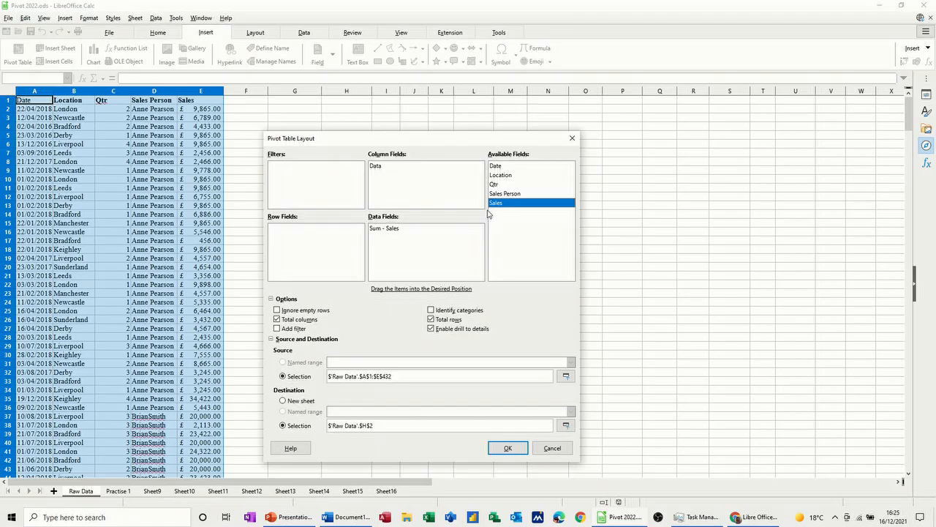
drag(500, 177, 306, 245)
drag(509, 196, 289, 179)
drag(501, 187, 278, 179)
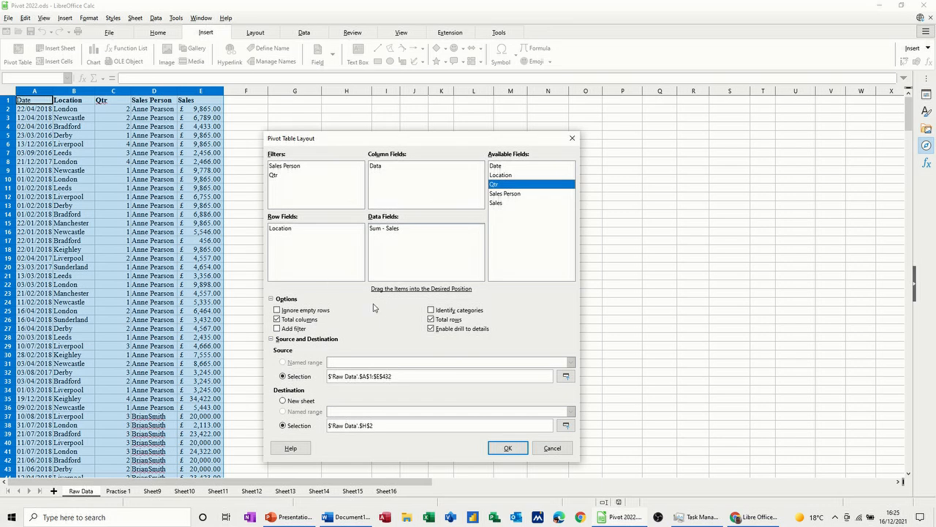
click(504, 447)
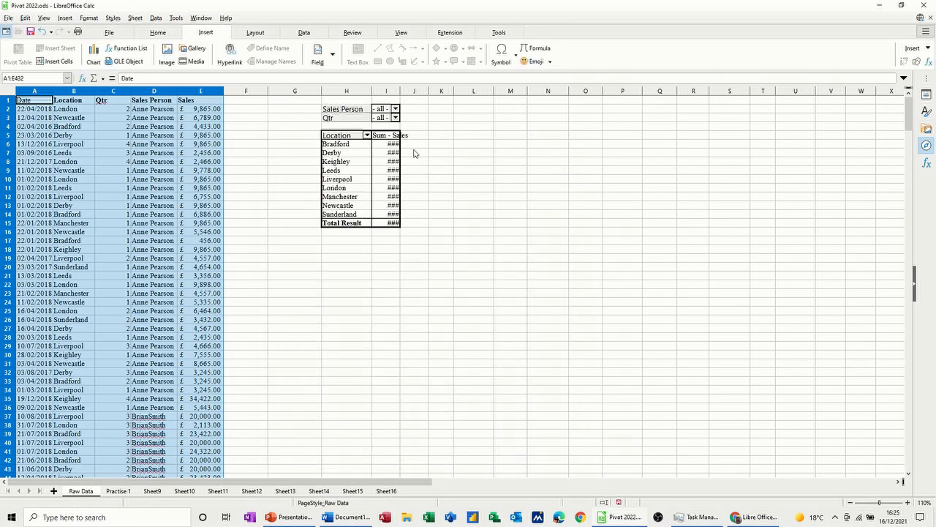
Step: Widen column I to fit the sales sums, and drill down into Derby's total before returning to Raw Data
double_click(401, 92)
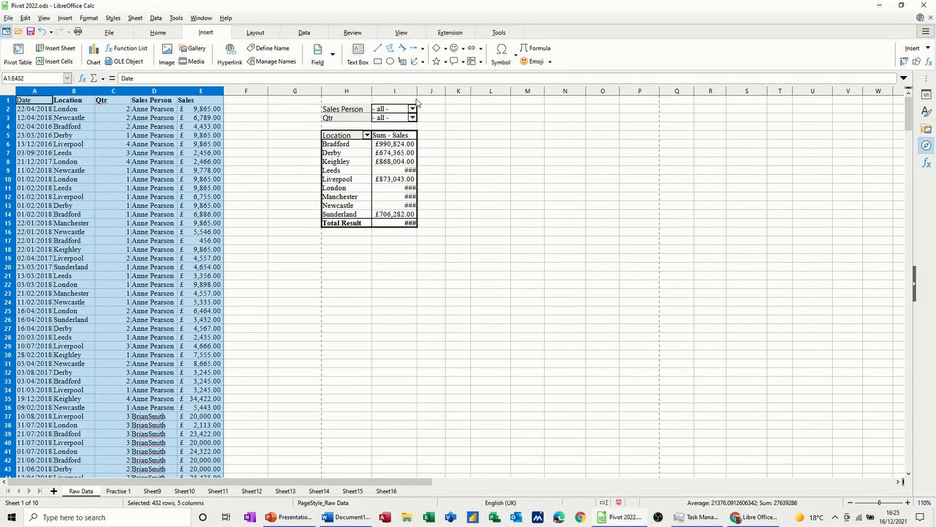
drag(417, 91, 427, 91)
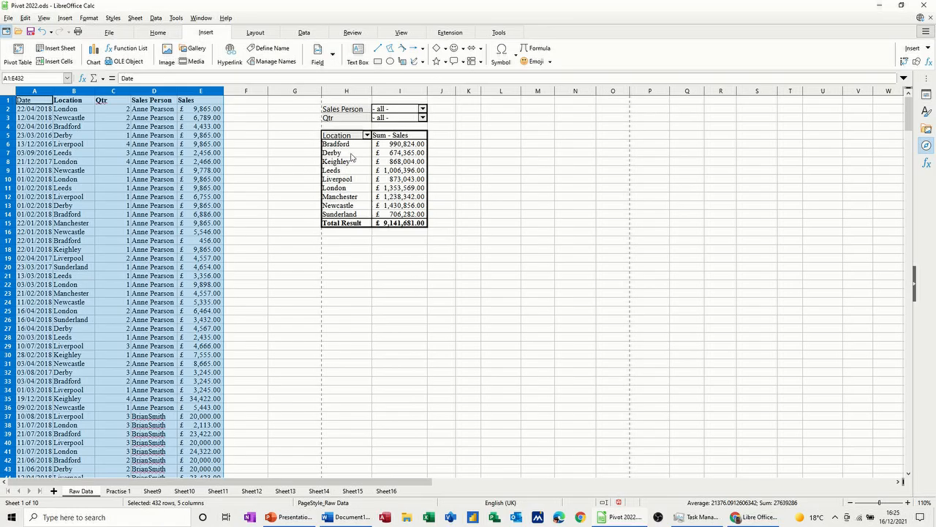
double_click(393, 153)
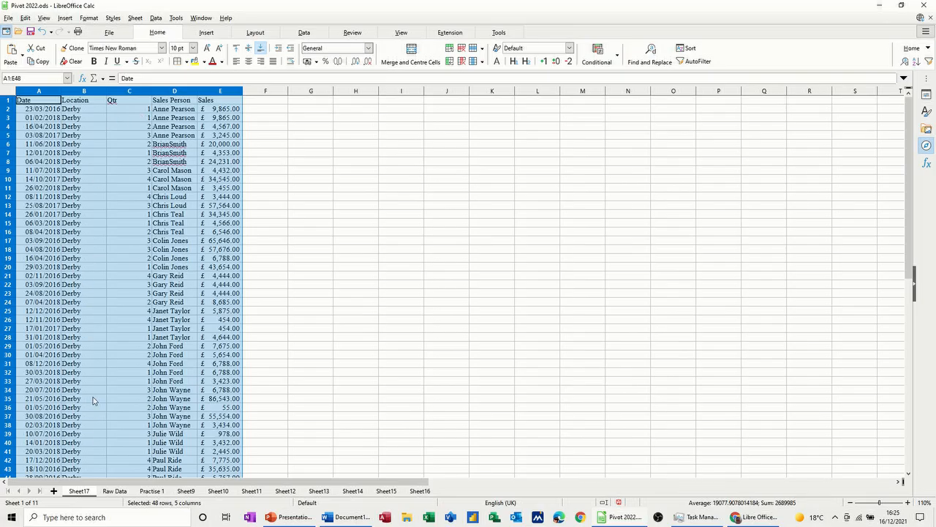
click(113, 494)
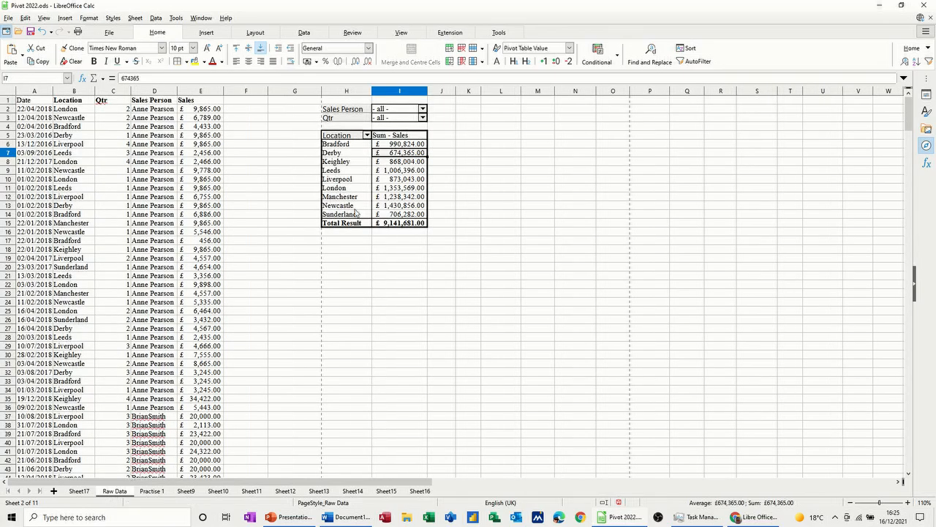
Step: Review the pivot table's Options and Source and Destination settings, including drill to details, and accept the layout
right_click(341, 137)
click(367, 182)
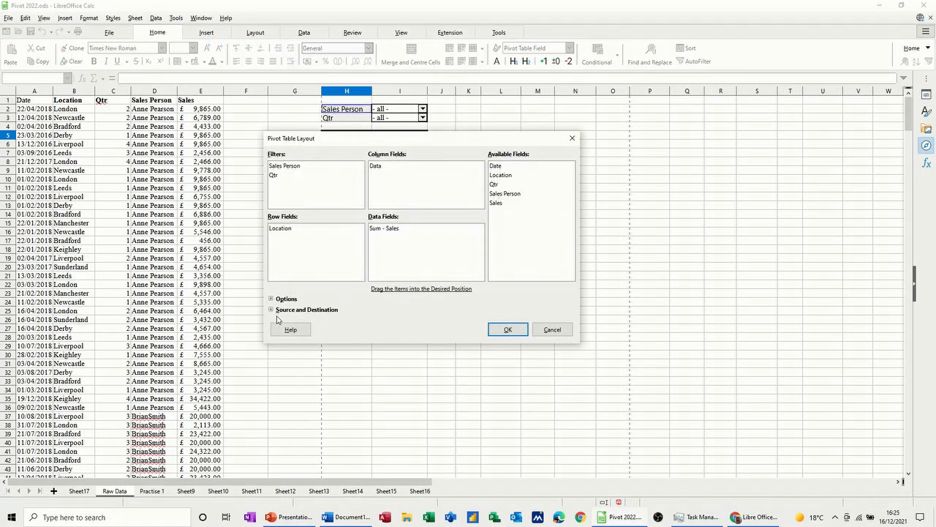
click(272, 310)
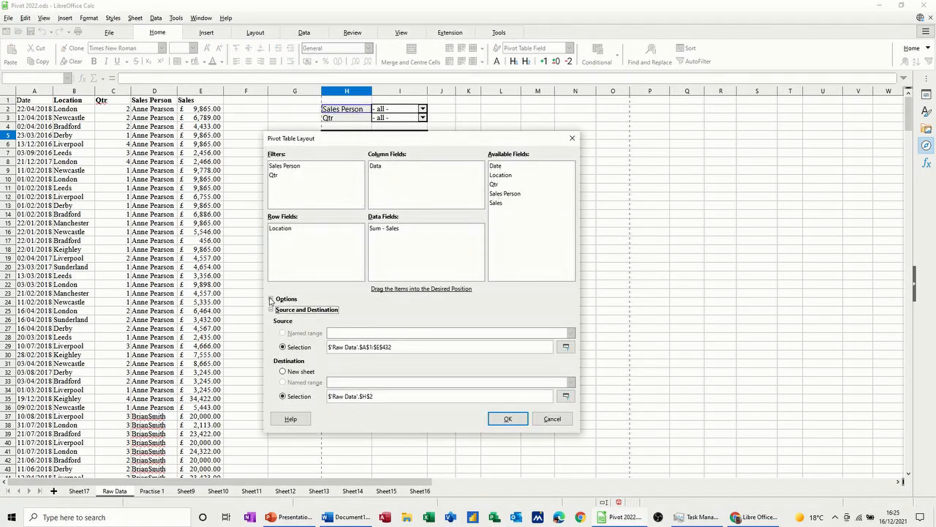
click(271, 299)
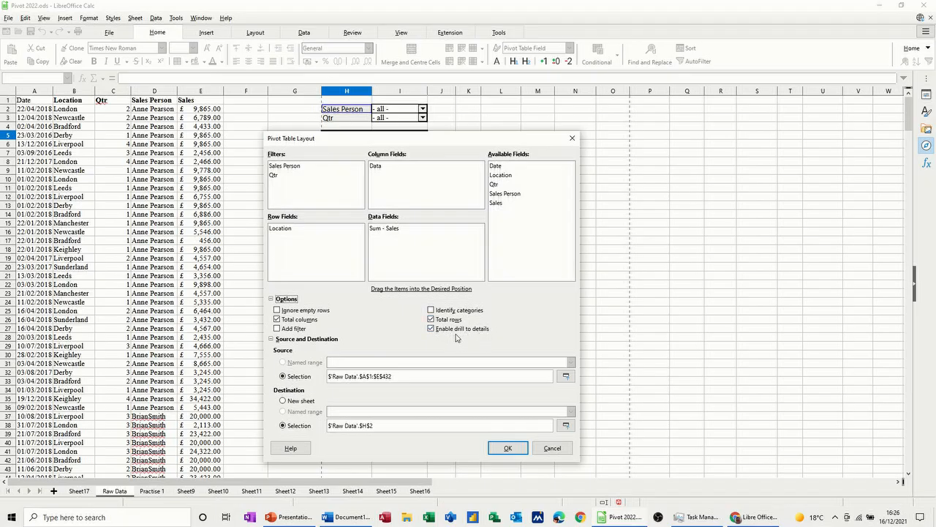
click(506, 449)
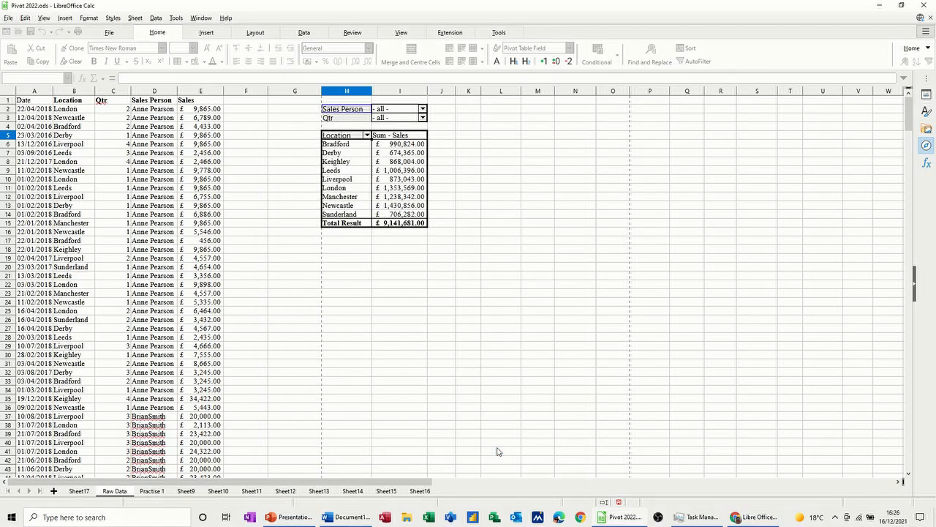
Step: Filter the pivot table to show only Qtr 1
click(380, 162)
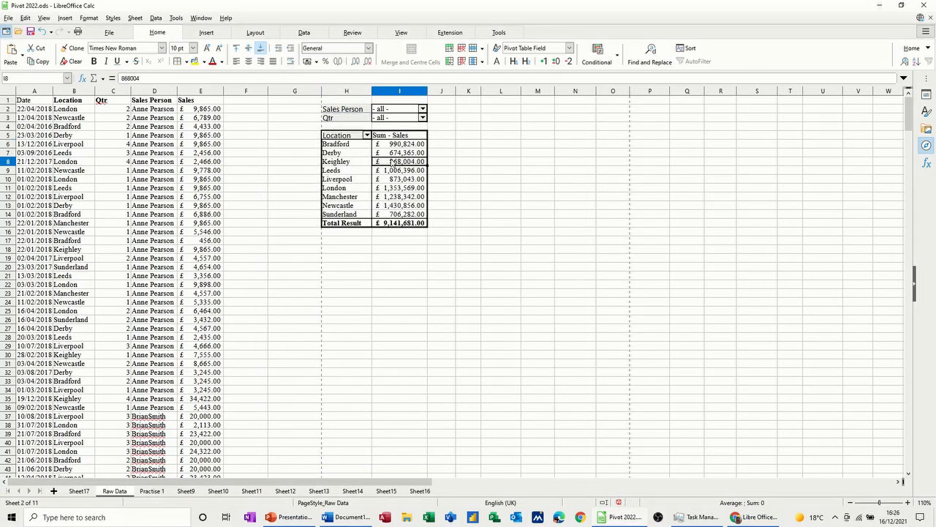
click(422, 118)
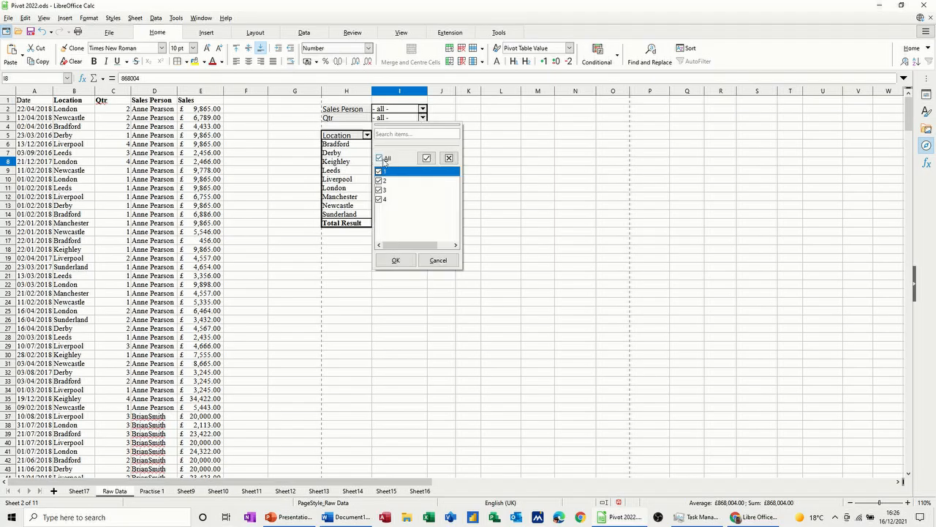
click(379, 158)
click(379, 172)
click(395, 261)
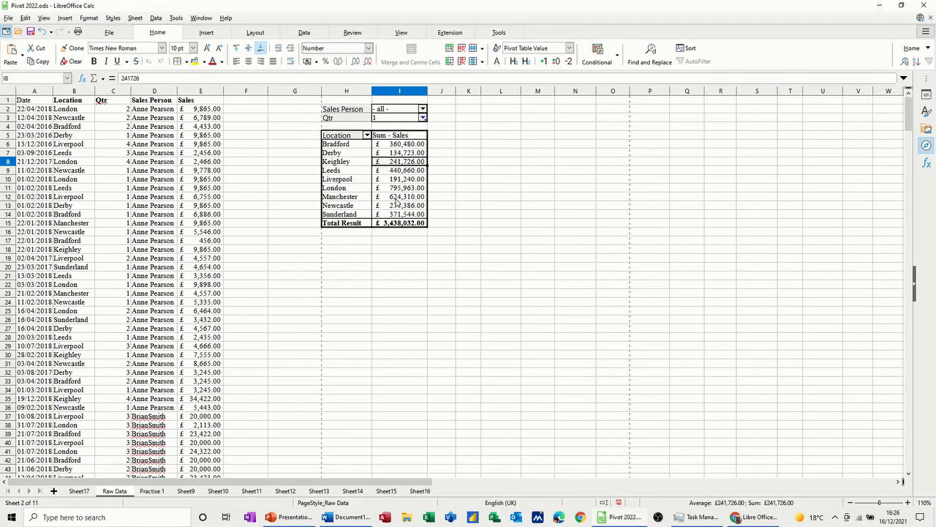
Step: Filter the pivot table to only the first sales person in the list
click(422, 109)
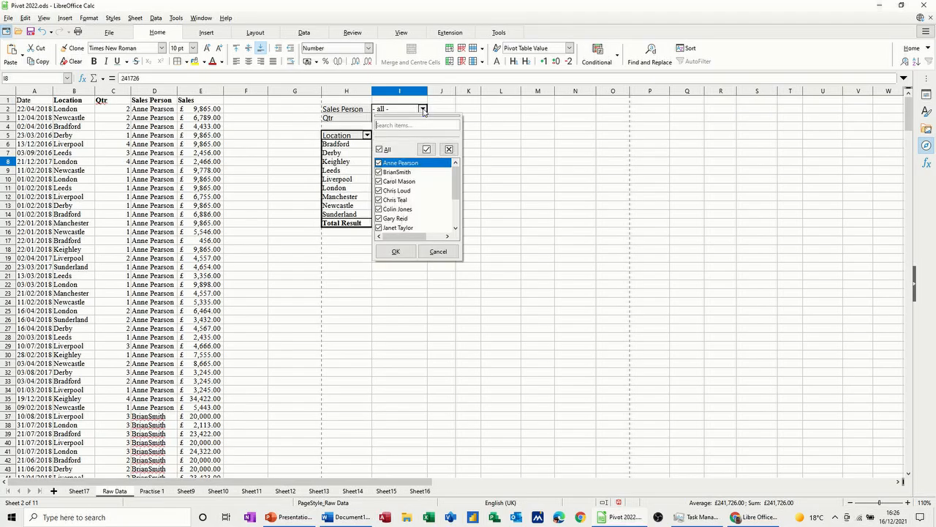
click(380, 149)
click(379, 163)
click(396, 251)
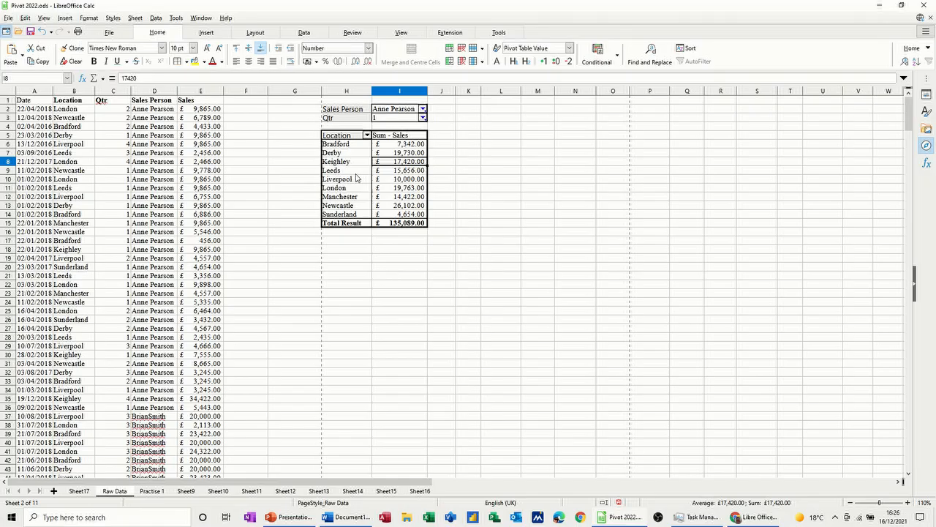
Step: Insert a normal column chart based on the pivot table and move it below the table
click(206, 32)
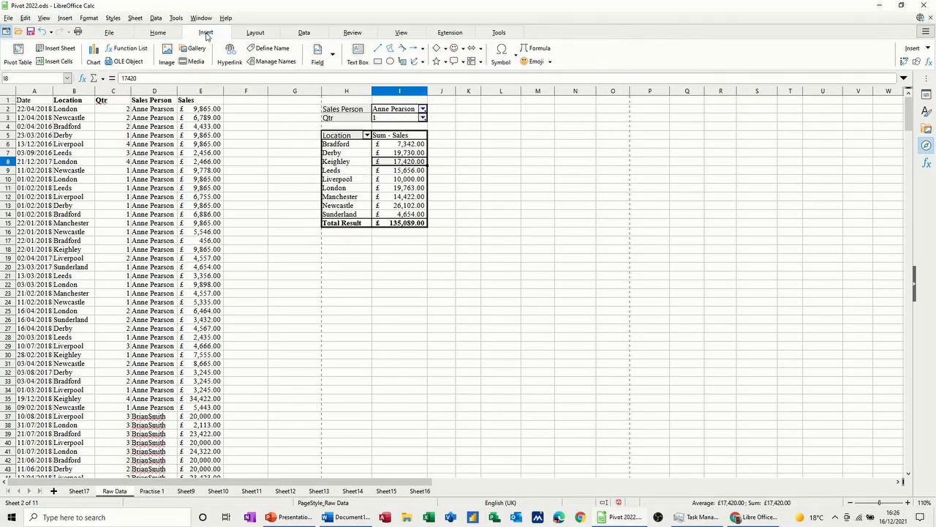
click(94, 55)
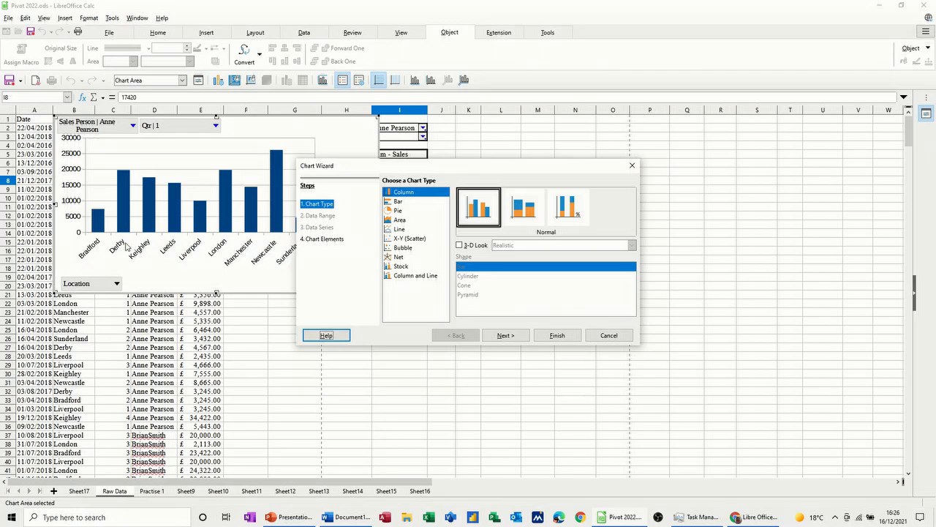
click(322, 240)
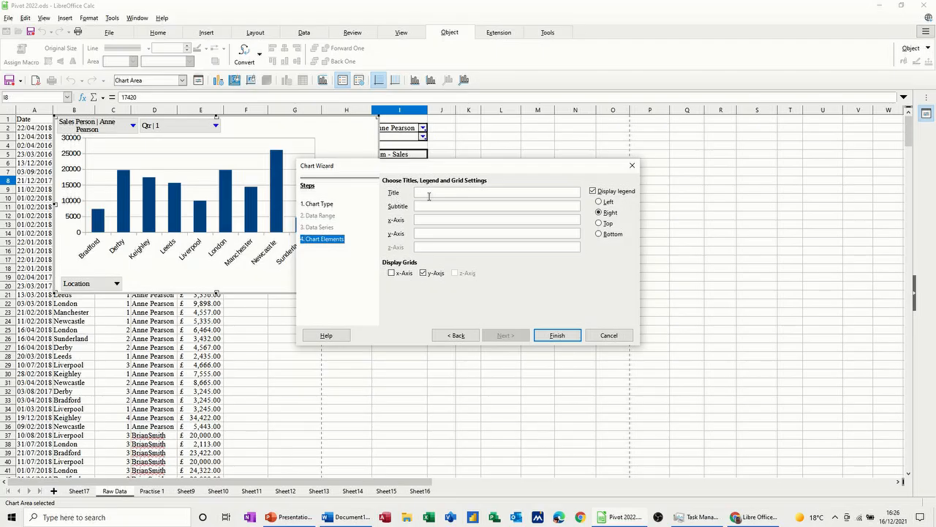
click(547, 337)
click(489, 224)
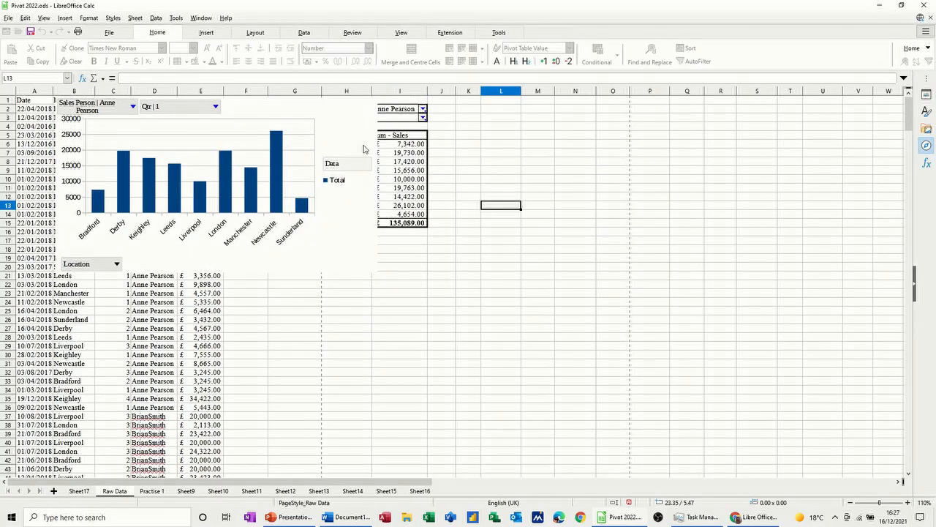
drag(375, 148, 560, 280)
click(535, 180)
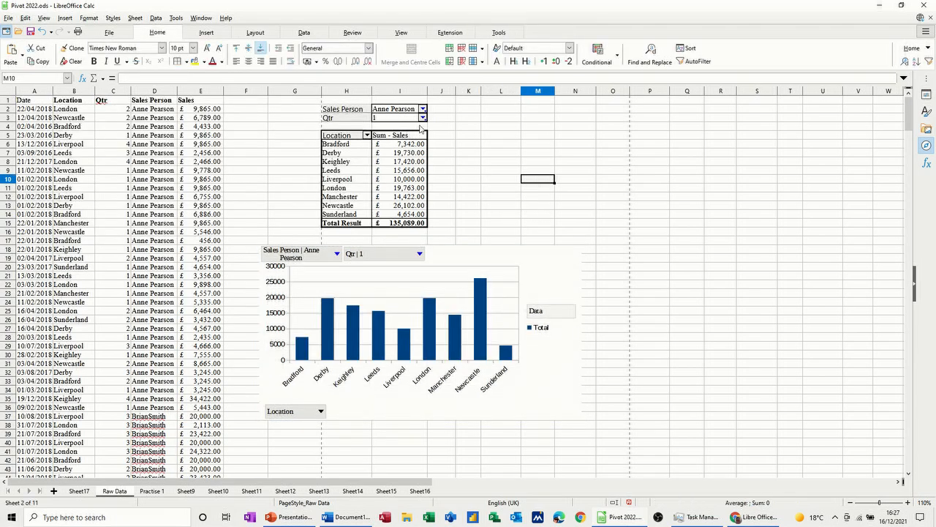
Step: Set the pivot table's Qtr filter to include all quarters, and select the chart
click(422, 117)
click(387, 158)
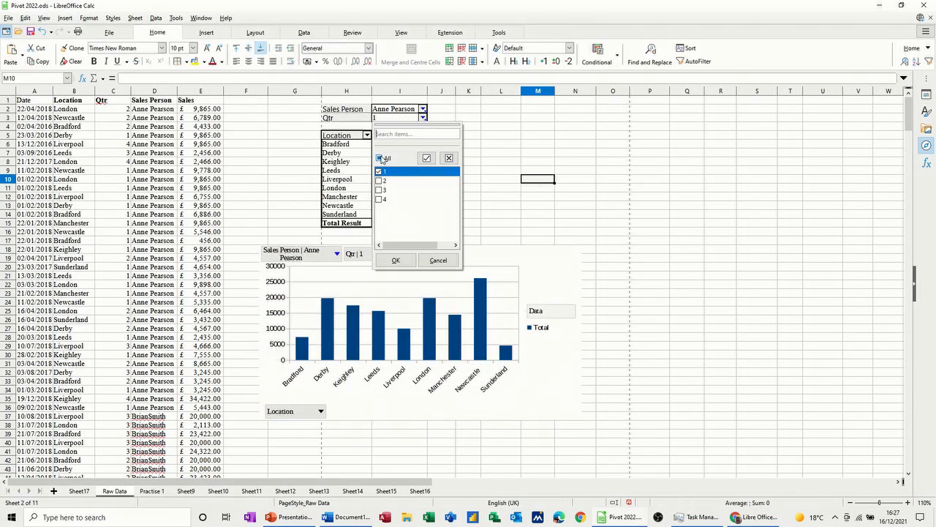
click(396, 261)
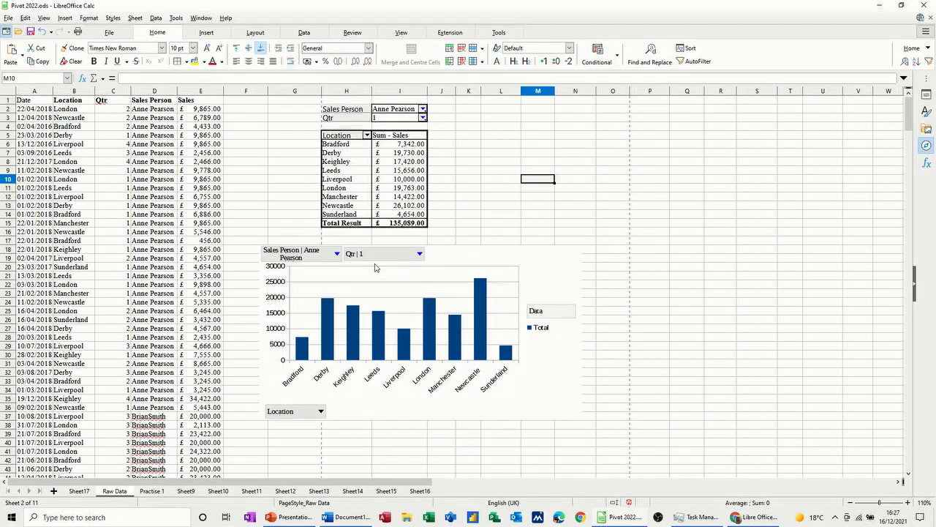
click(537, 330)
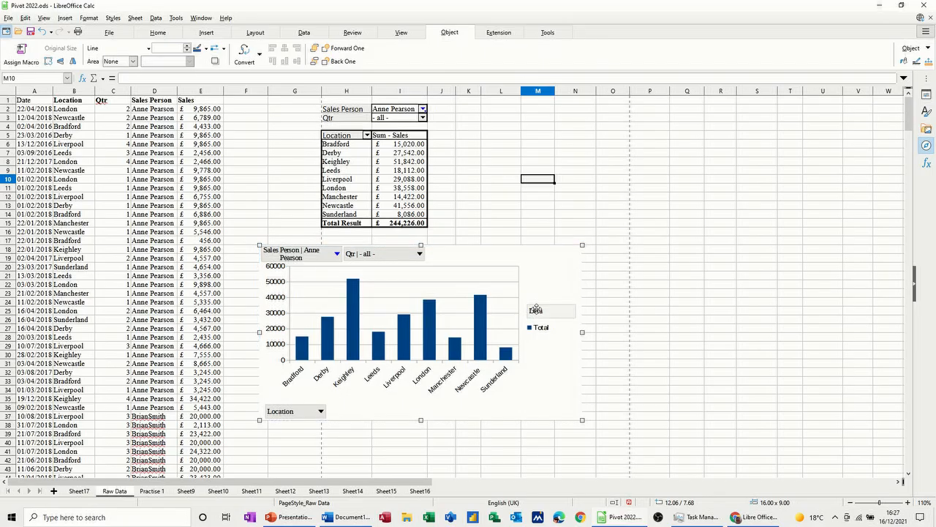
Step: Delete the legend from the pivot chart and leave chart editing
double_click(536, 309)
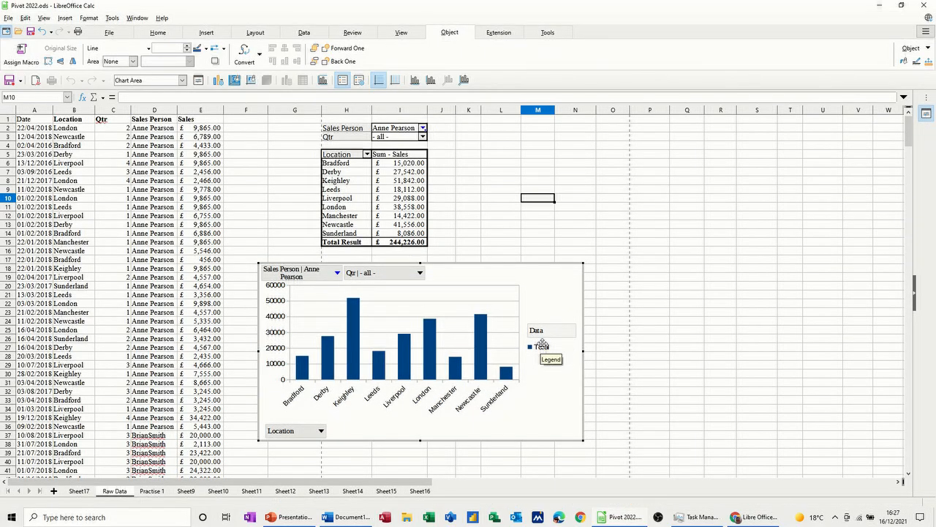
click(547, 356)
key(Delete)
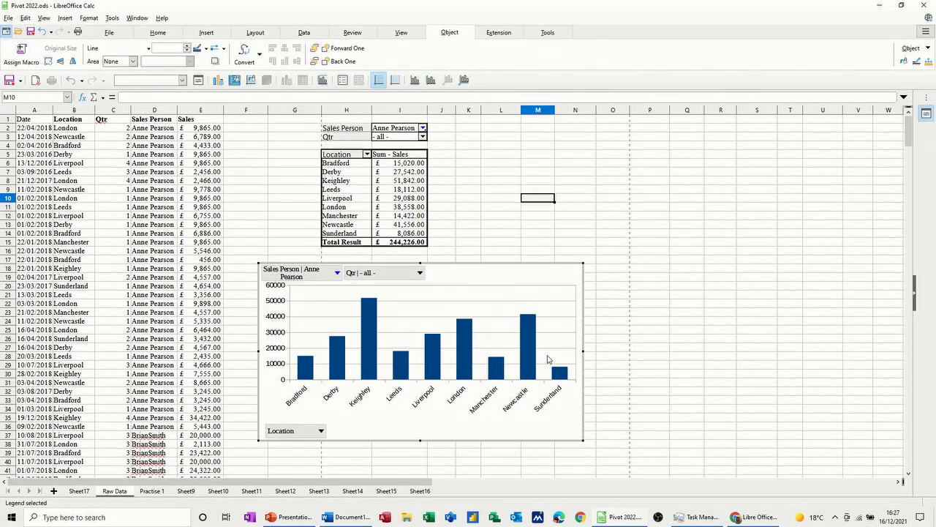
click(604, 241)
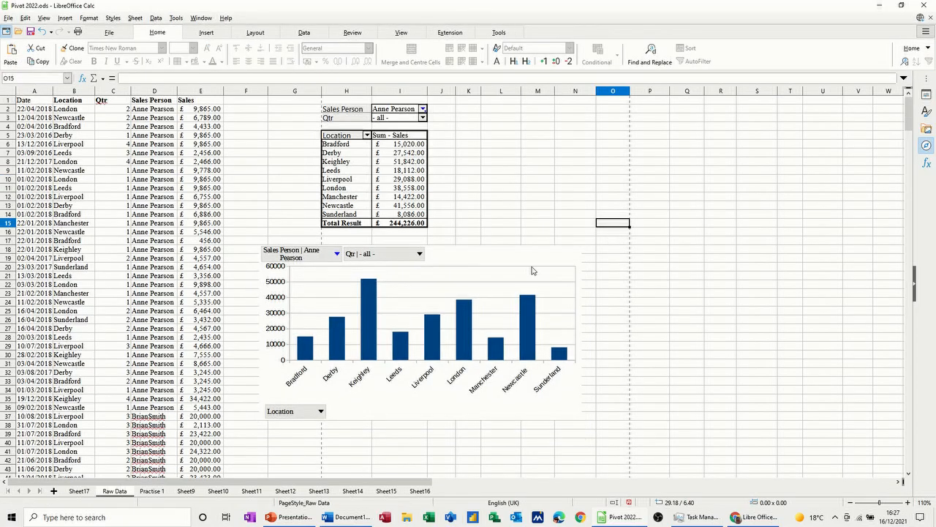
Step: Set the pivot table's Sales Person filter to include all sales people
click(422, 109)
click(379, 149)
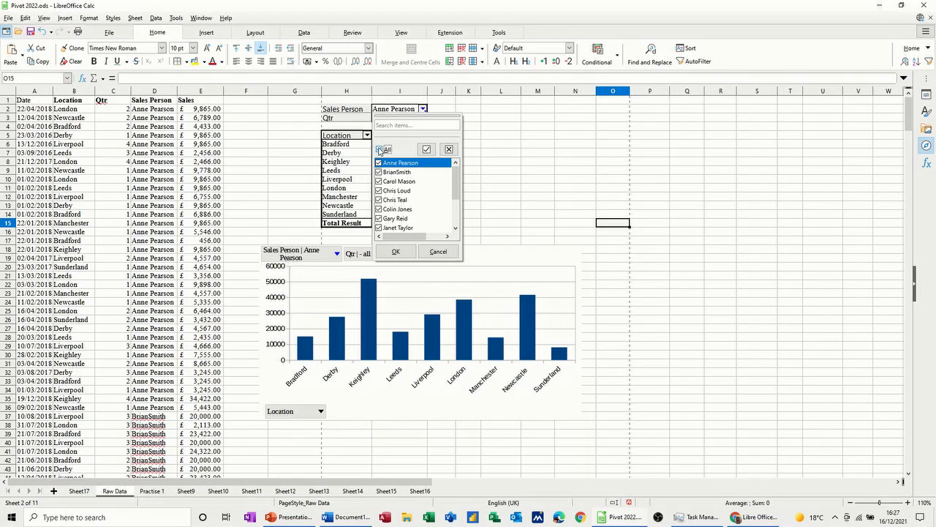
click(395, 250)
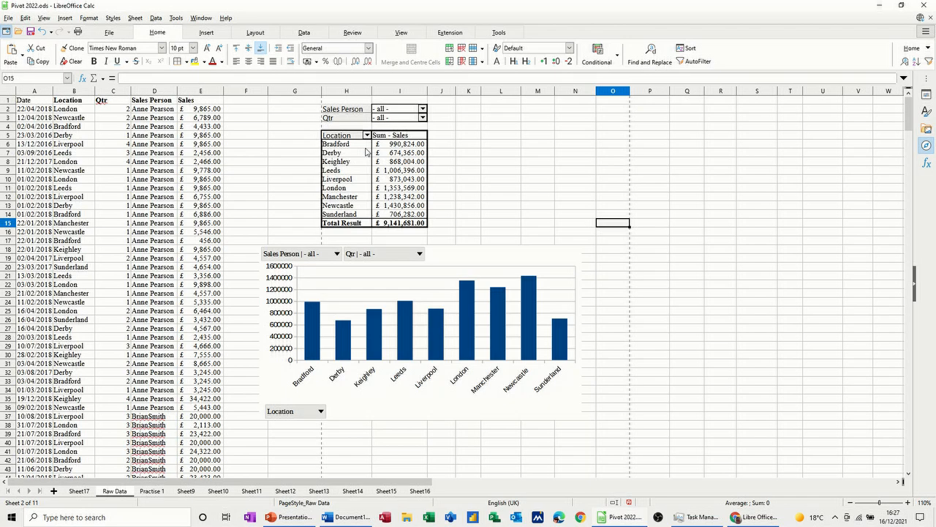
Step: Undo the earlier edits until the pivot chart and the pivot table are removed, and deselect the source data
key(ctrl+z)
key(ctrl+z)
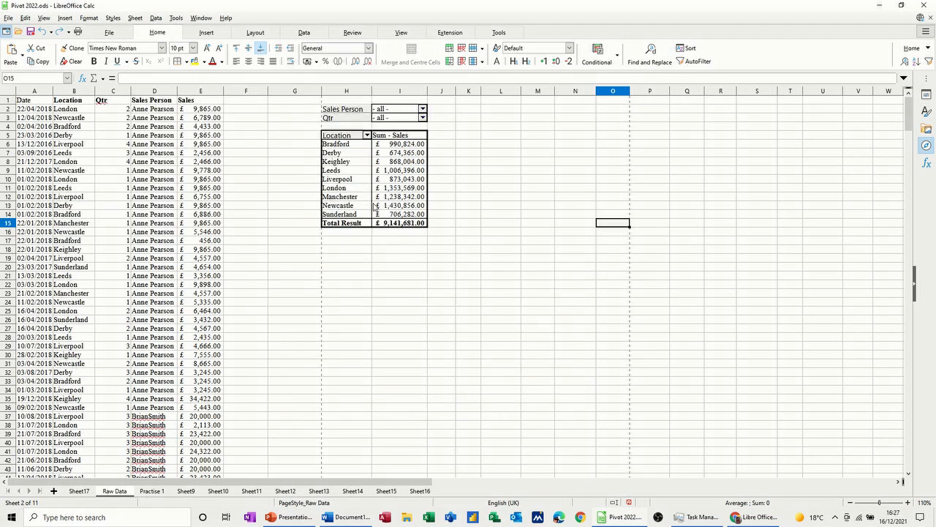
key(ctrl+z)
key(ctrl+z)
key(ctrl+z)
key(ctrl+z)
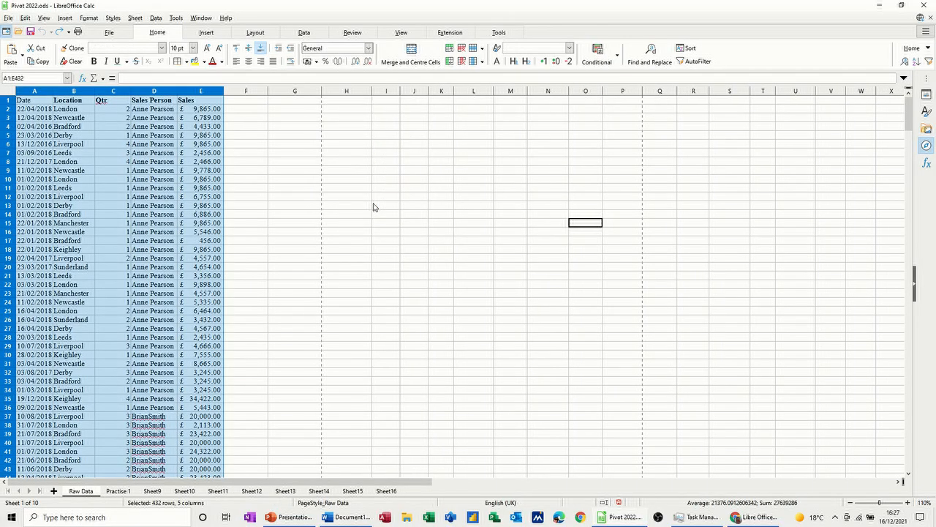
click(326, 208)
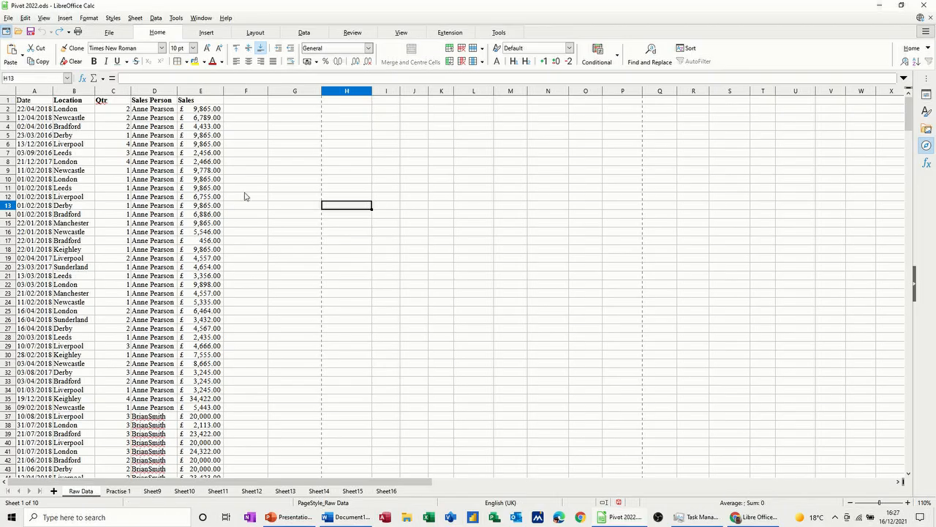
Step: Select columns A to E of the Raw Data sheet and name the range "data"
drag(30, 93, 201, 91)
click(35, 79)
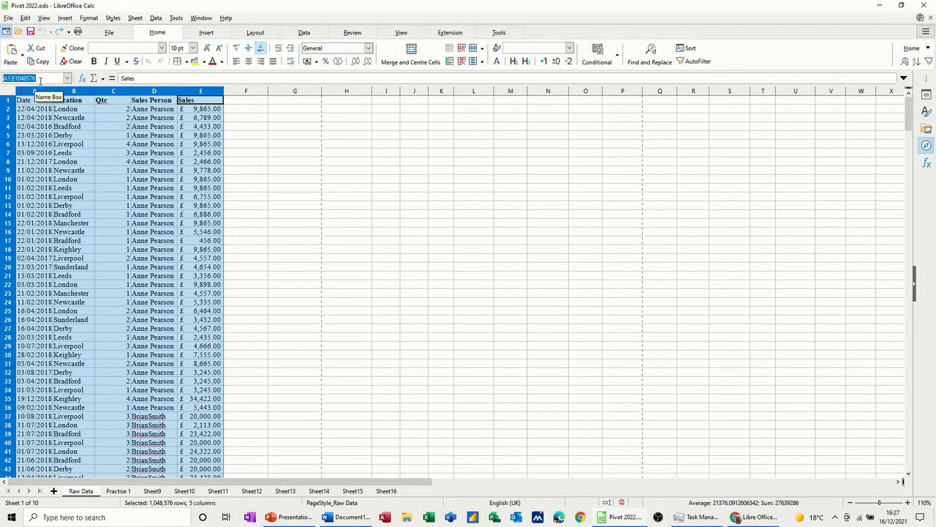
text(data)
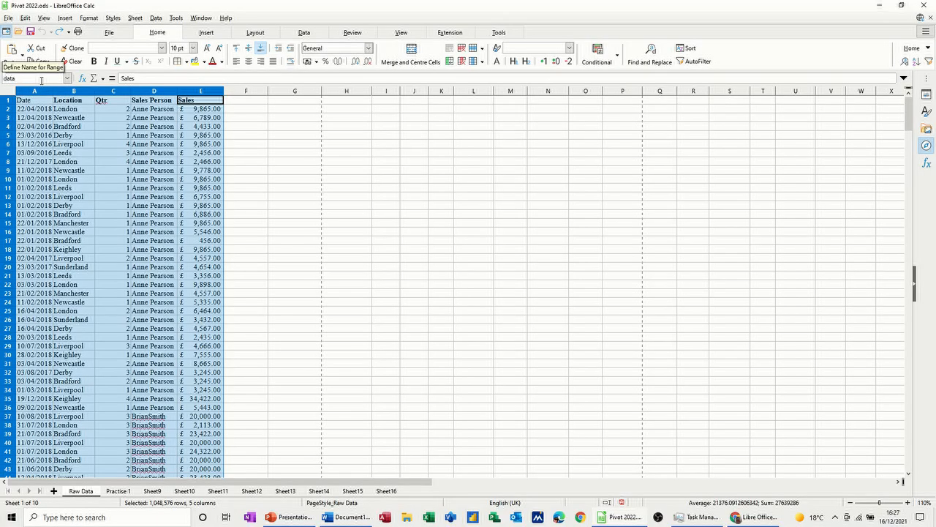
key(Return)
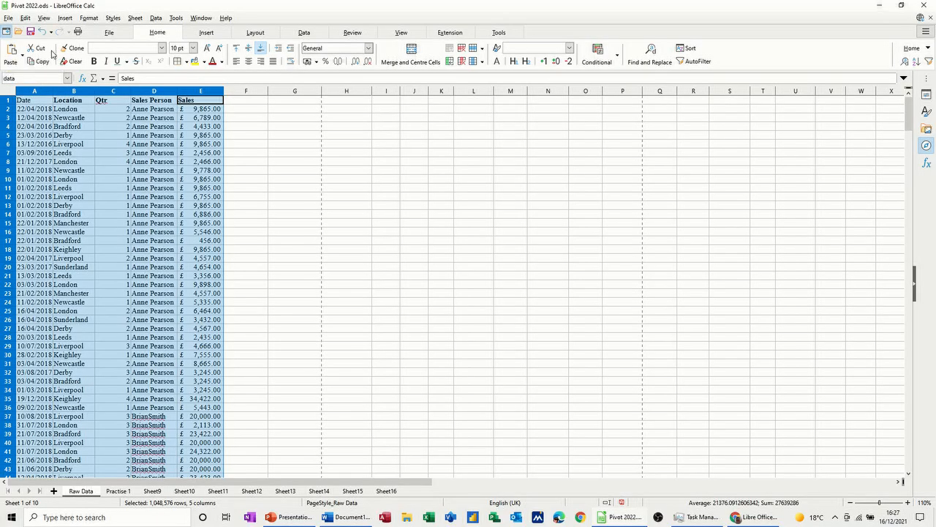
scroll(163, 304, down, 10)
scroll(164, 304, up, 10)
Step: Start a new pivot table using the named range data as its source
click(153, 192)
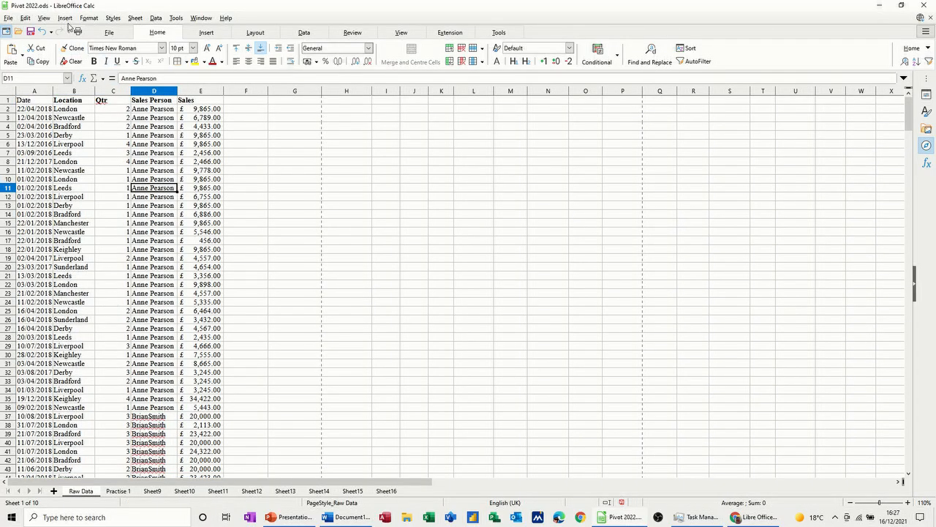
click(206, 33)
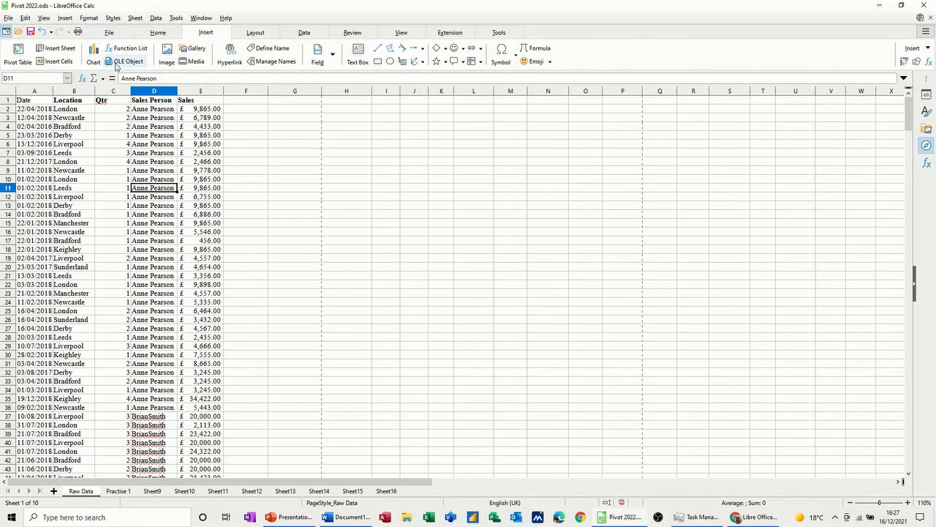
click(18, 53)
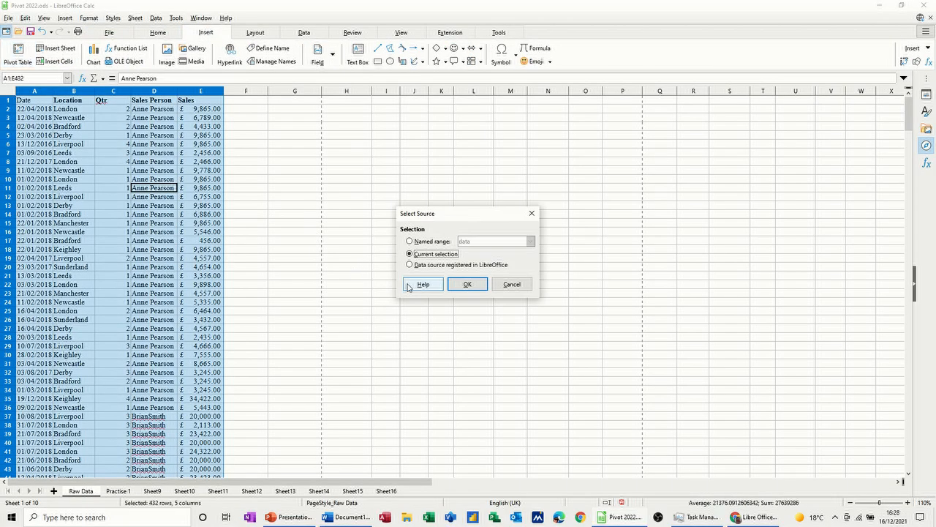
click(411, 241)
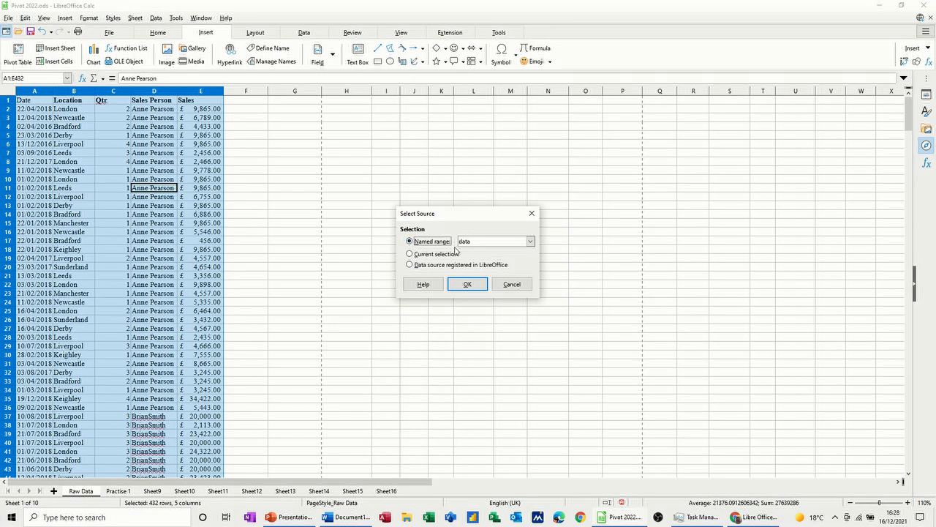
click(468, 284)
Step: Create the pivot table with Sales as data, Sales Person and Qtr as filters, Location as rows, and drill to details enabled
drag(500, 203, 422, 243)
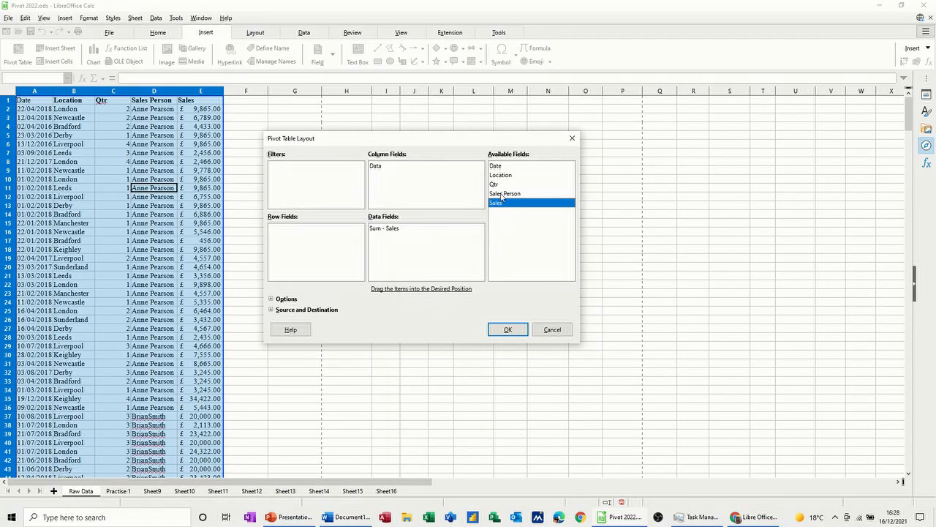
drag(501, 195, 316, 184)
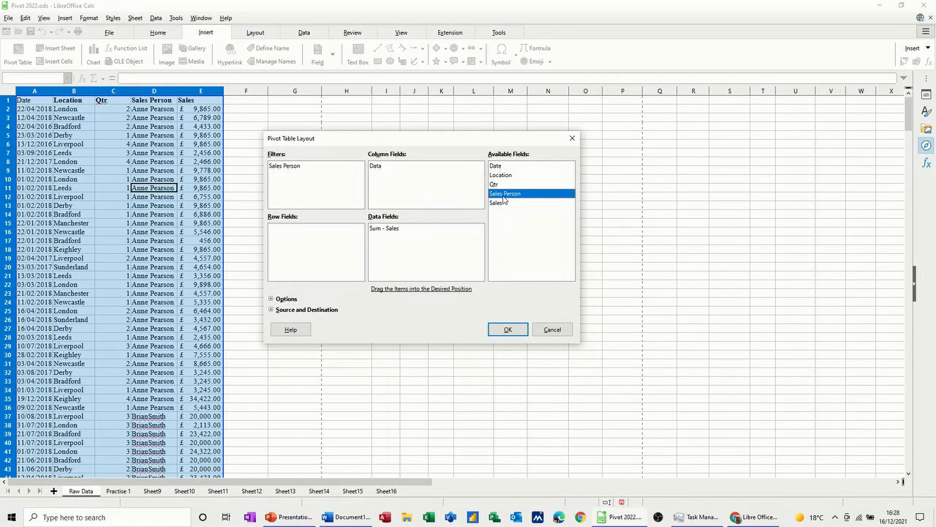
drag(497, 186, 274, 176)
drag(503, 177, 299, 244)
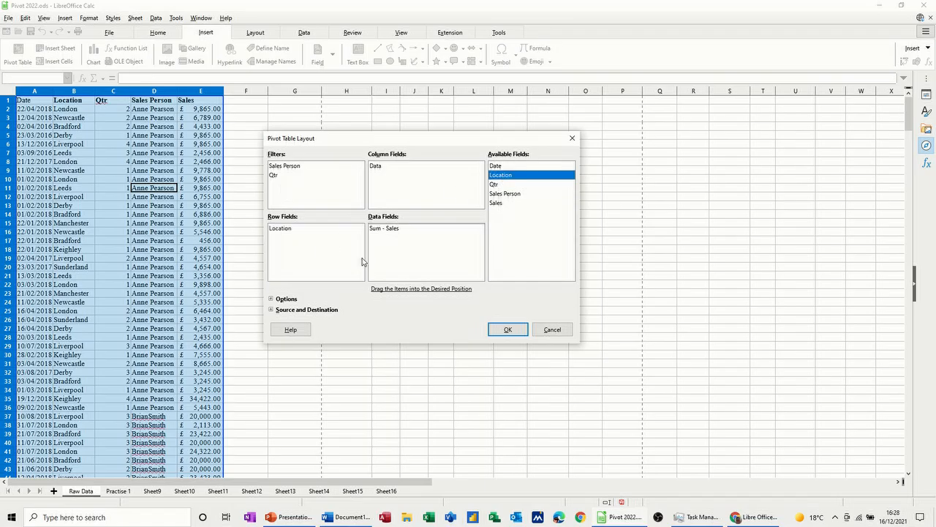
click(271, 300)
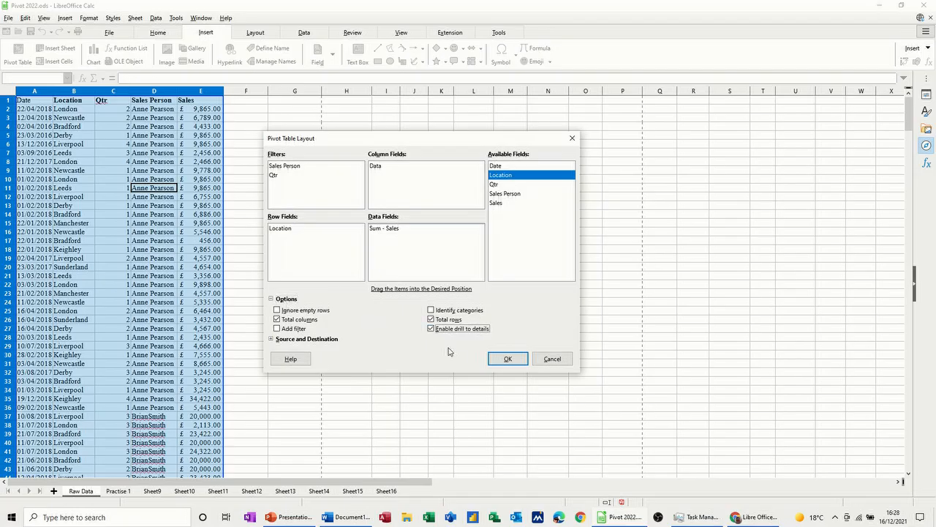
click(502, 357)
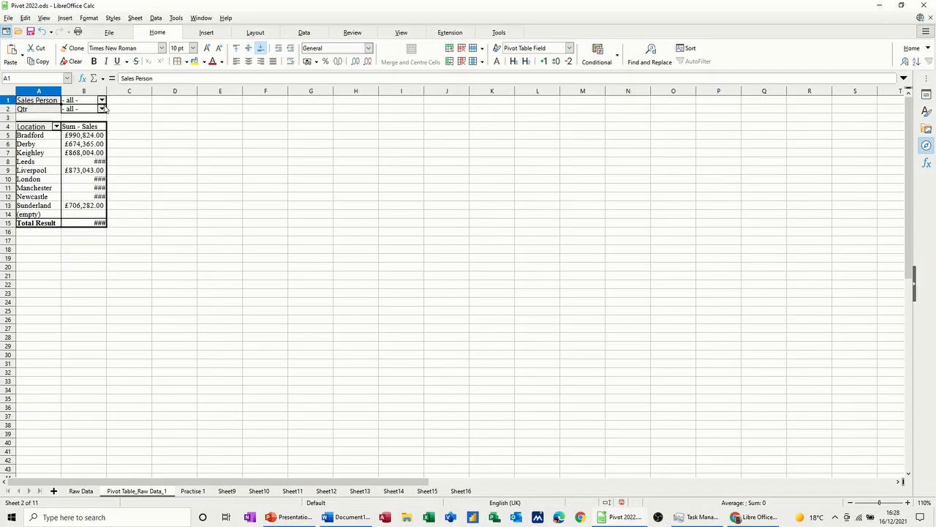
Step: Fit column B's width to its contents and exclude the (empty) entry from the pivot table's Location filter
double_click(107, 91)
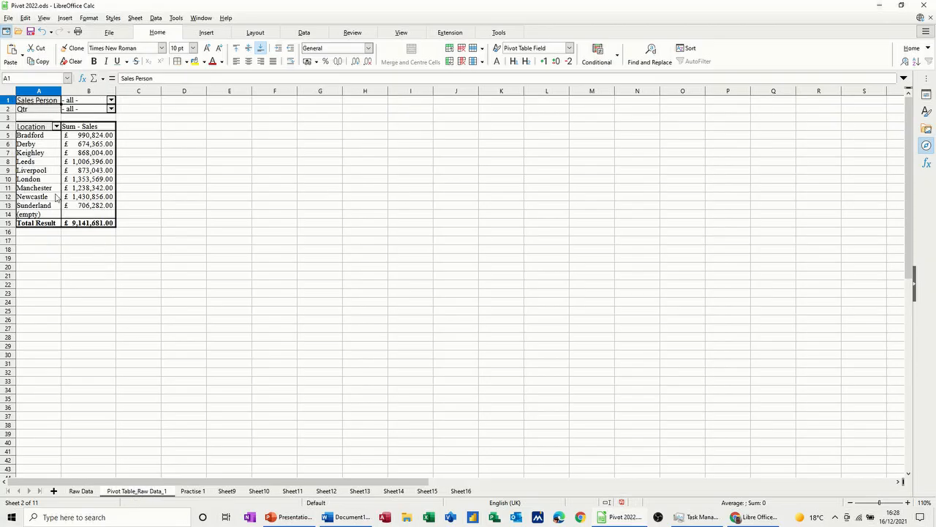
click(57, 127)
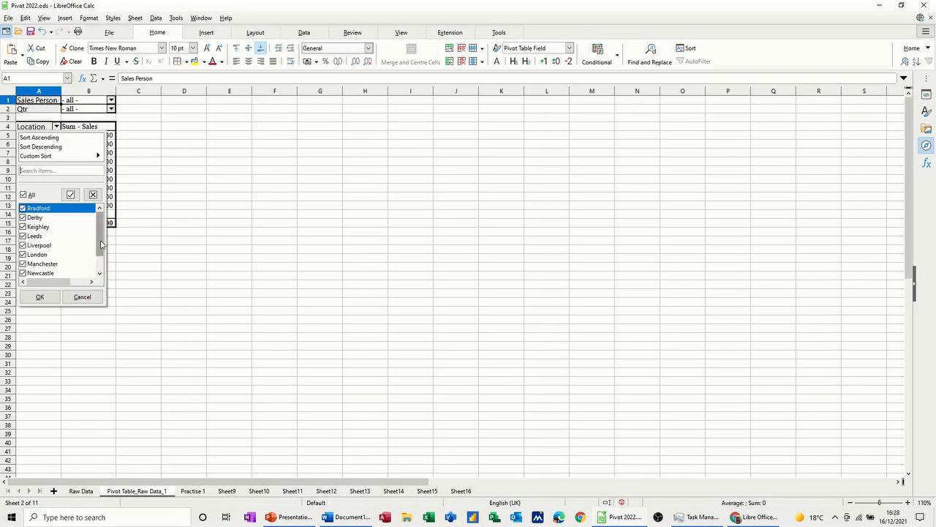
scroll(102, 244, down, 1)
click(22, 275)
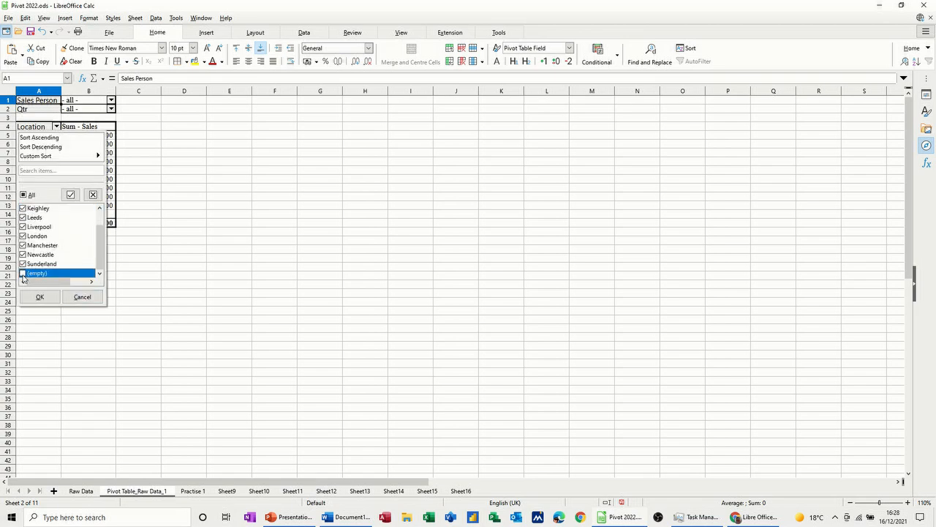
key(Return)
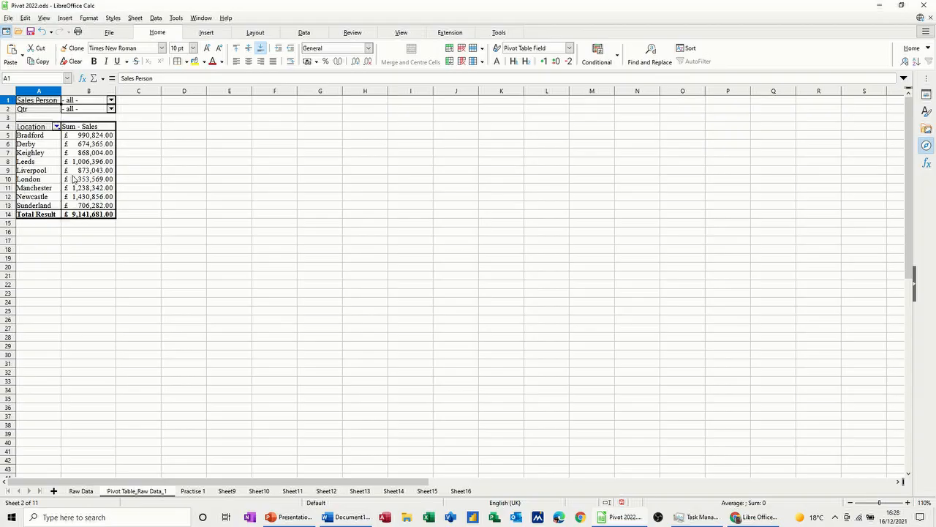
Step: On the Practise 1 sheet, start a pivot table from the current selection of the course cost data
click(191, 491)
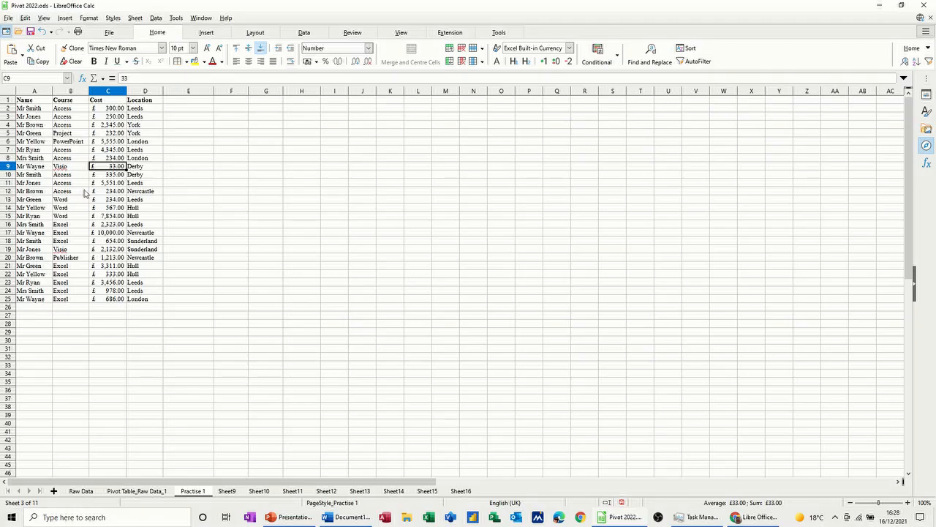
click(232, 223)
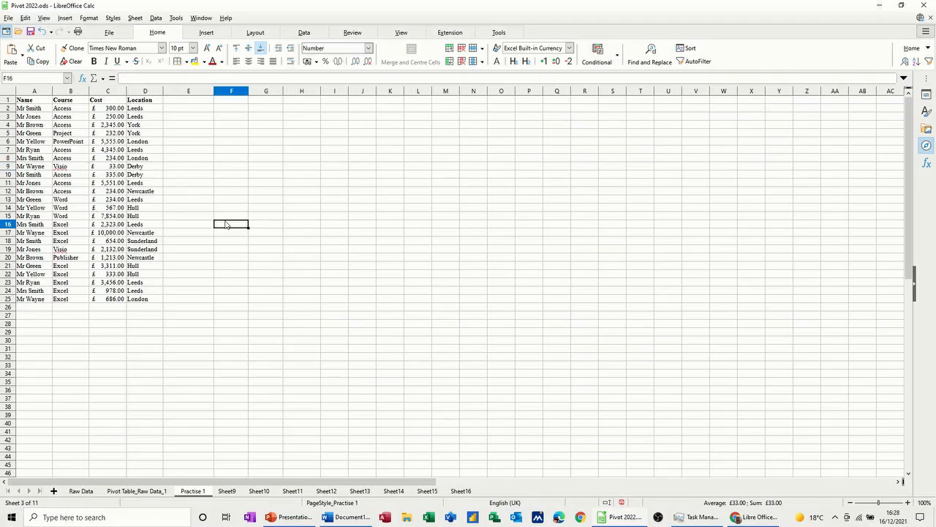
click(50, 216)
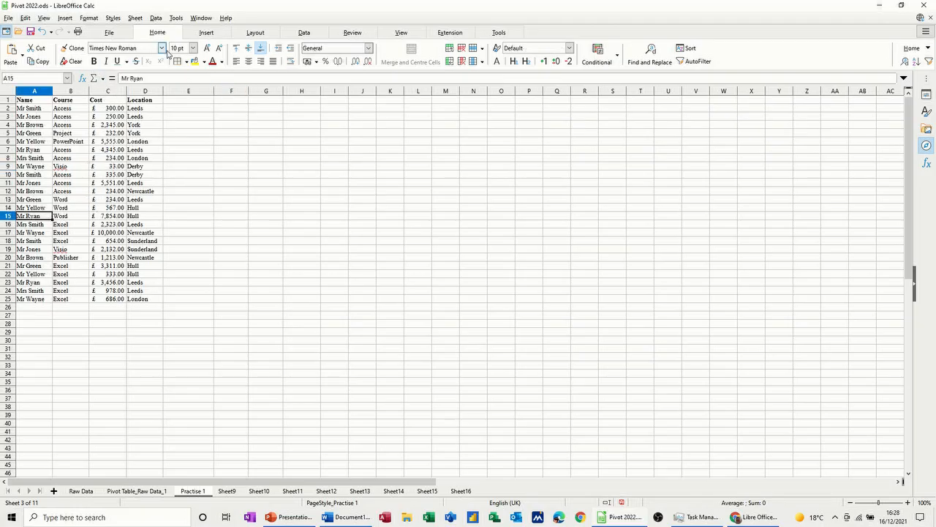
click(200, 33)
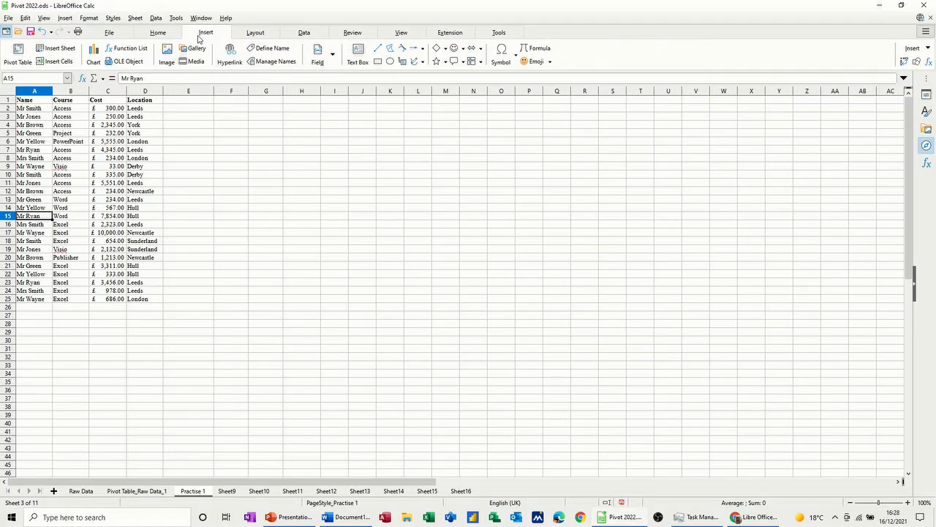
click(18, 55)
drag(423, 216, 215, 151)
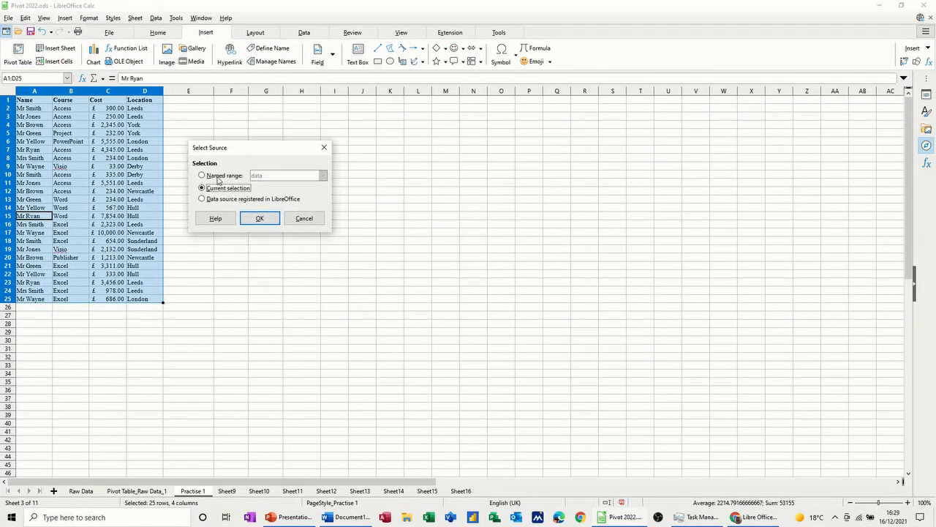
click(257, 219)
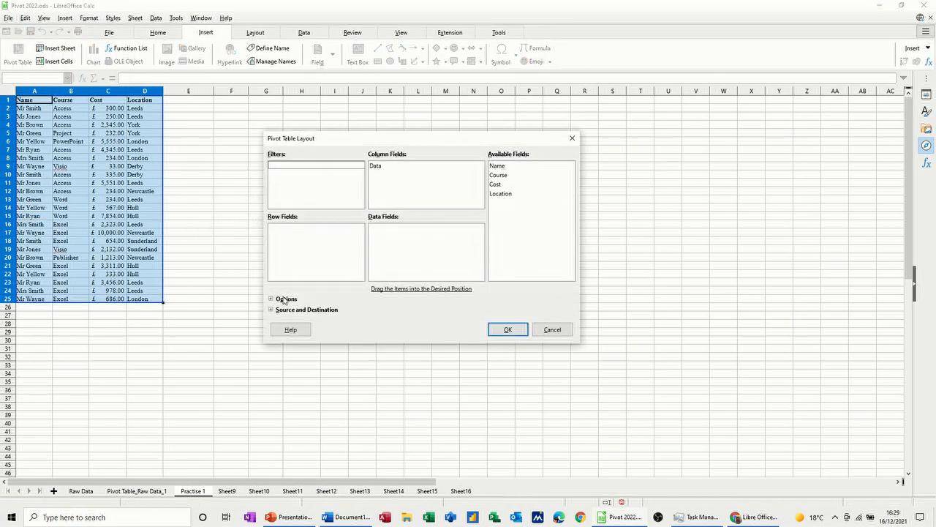
Step: Set the pivot table's destination to cell G2 on the Practise 1 sheet
click(271, 309)
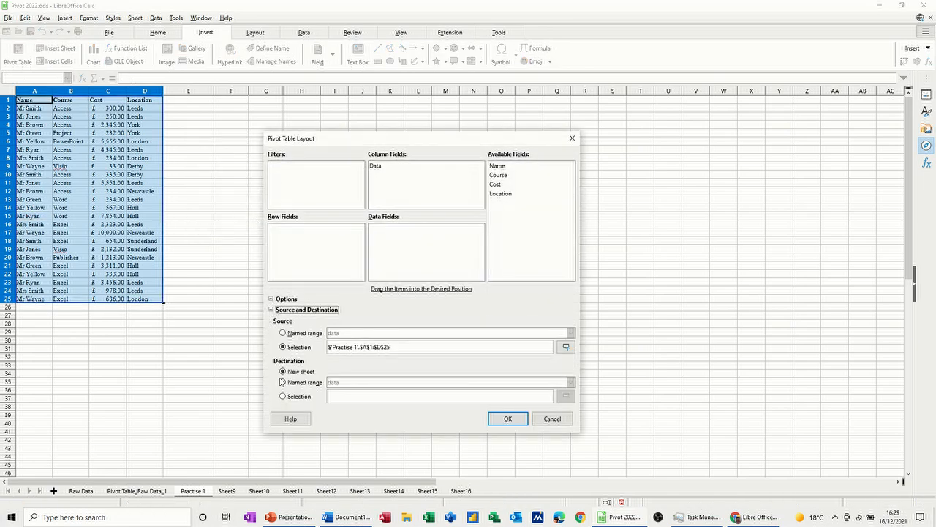
click(283, 397)
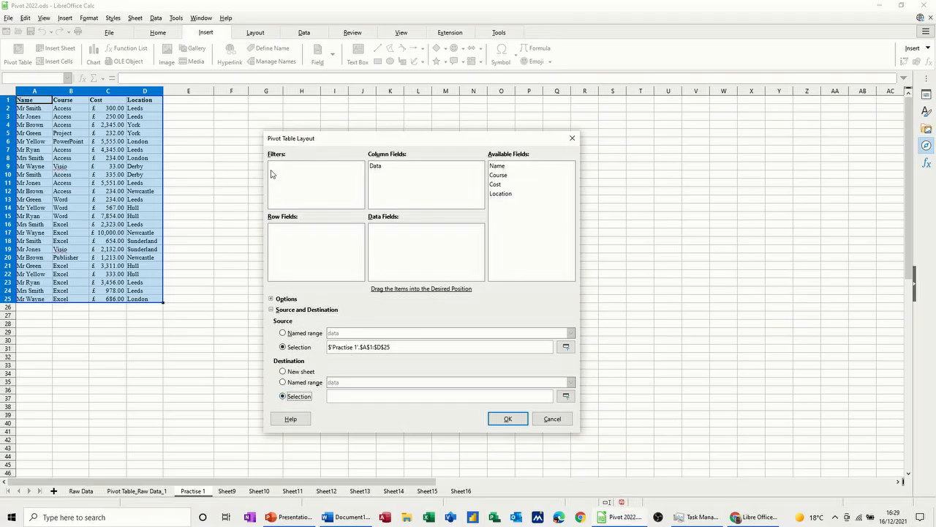
click(257, 103)
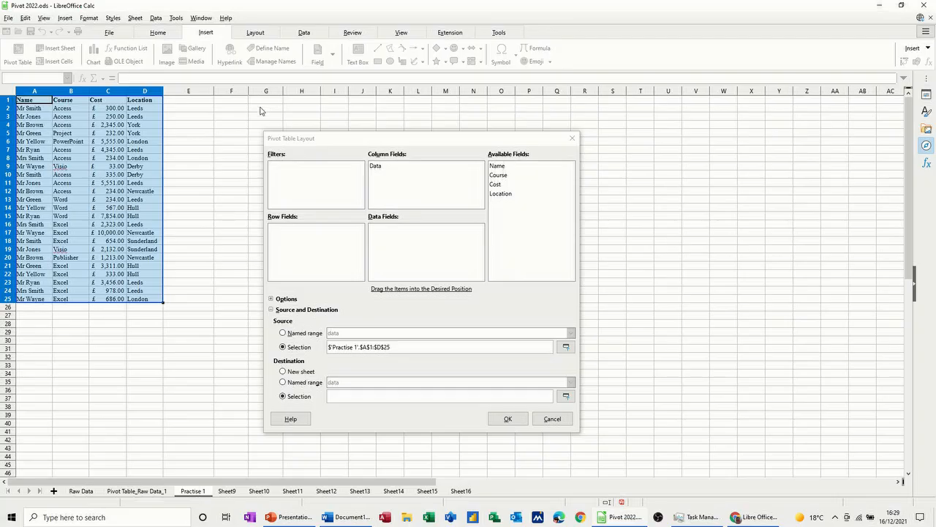
click(565, 396)
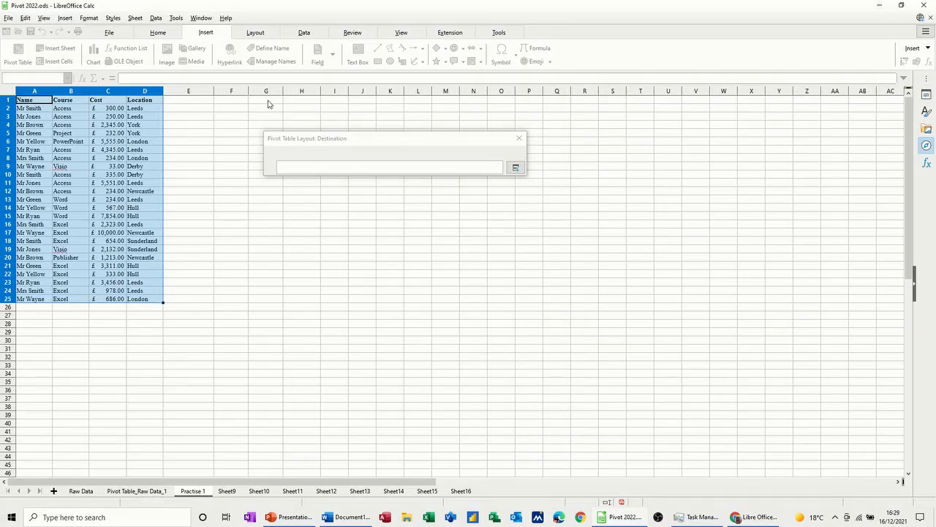
click(272, 110)
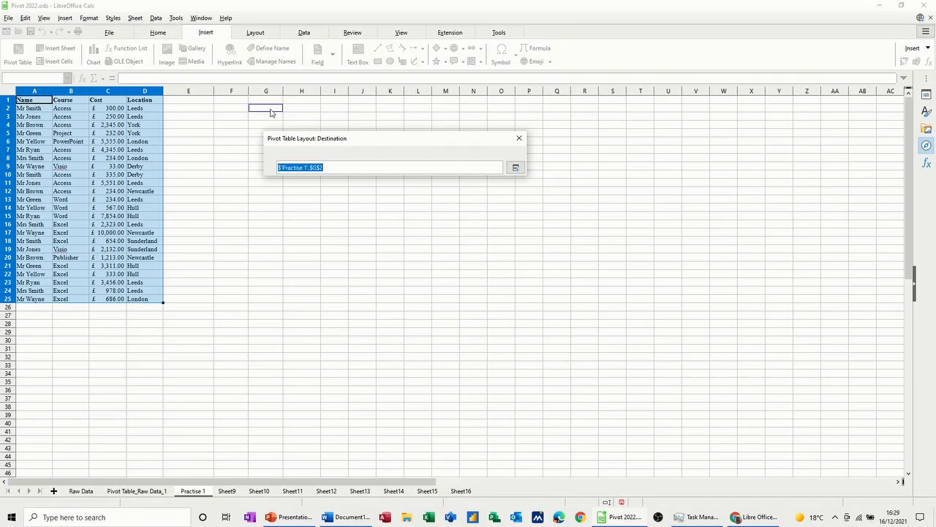
click(515, 167)
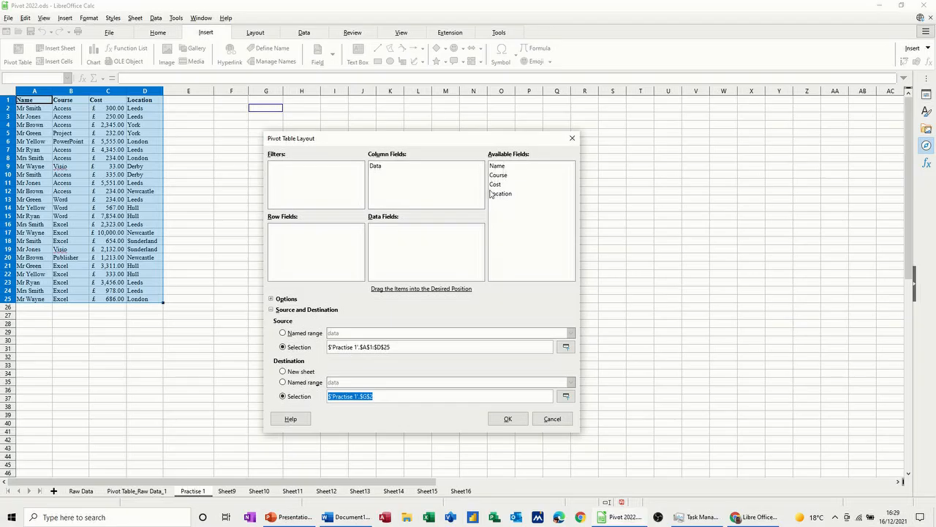
Step: Add Course as a row field and also as a data field using the Count function
drag(503, 176, 342, 252)
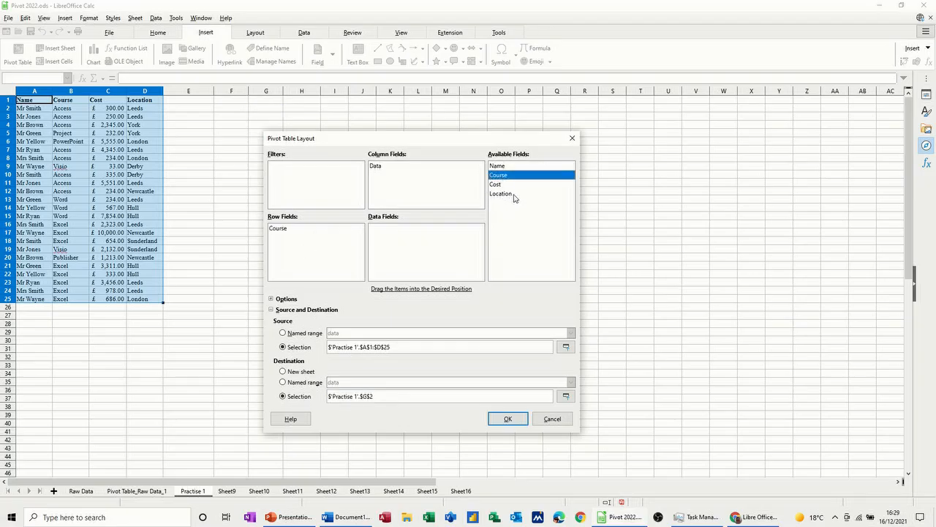
drag(502, 177, 412, 248)
double_click(393, 228)
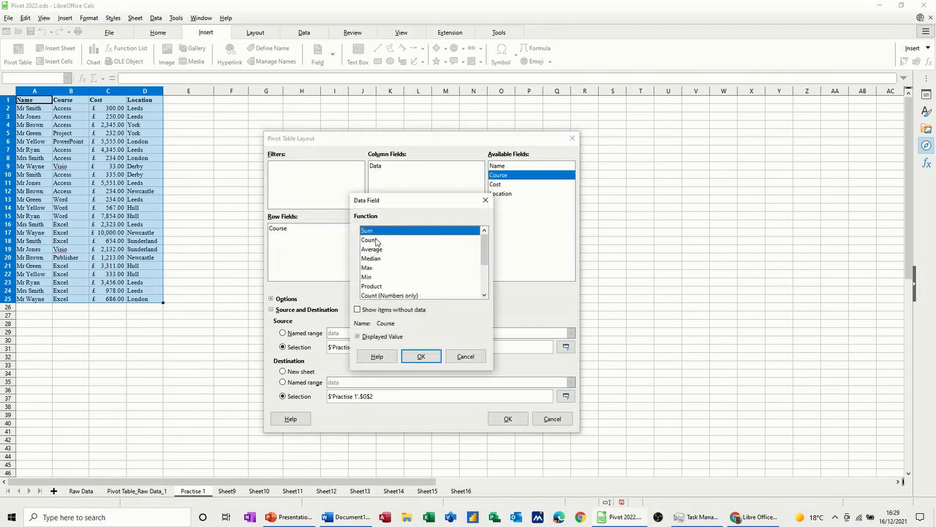
click(374, 241)
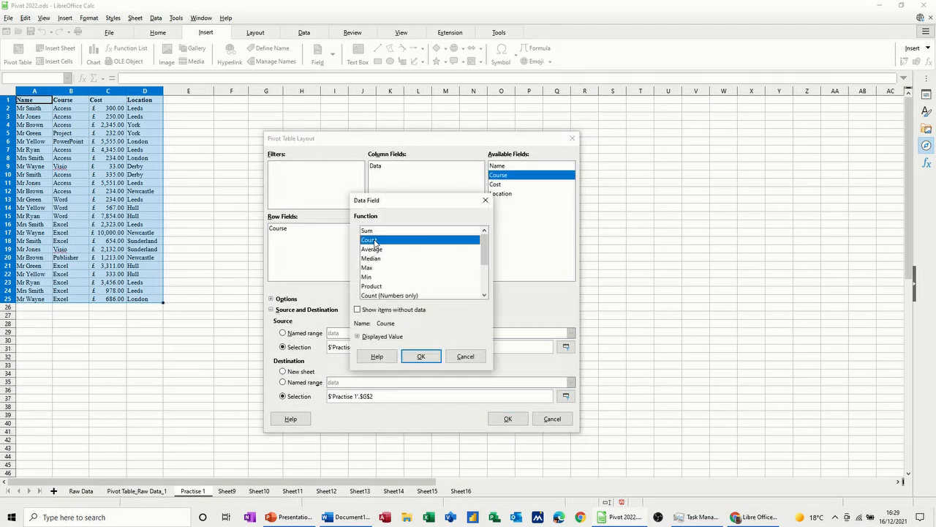
click(422, 355)
Step: Add Cost as a data field with Sum and Normal displayed values, add Location as a filter, and create the pivot table
drag(500, 185, 403, 251)
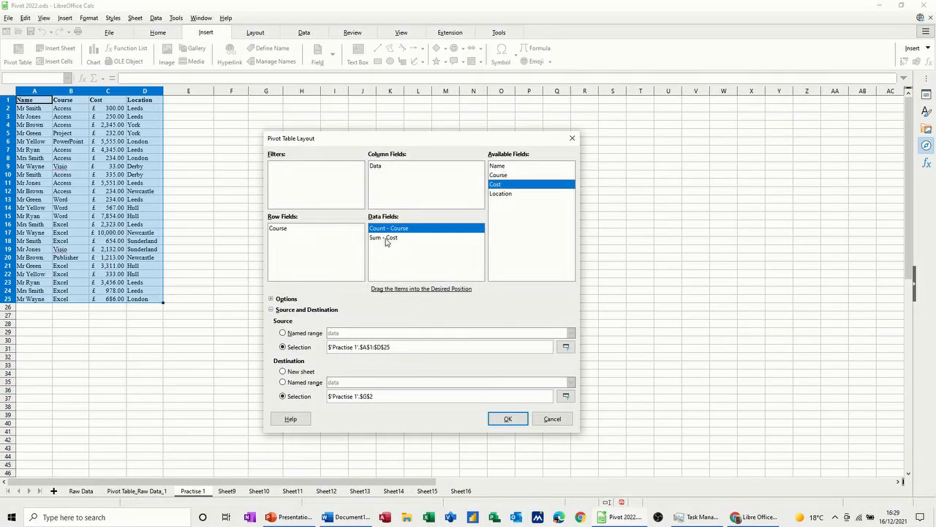
double_click(388, 239)
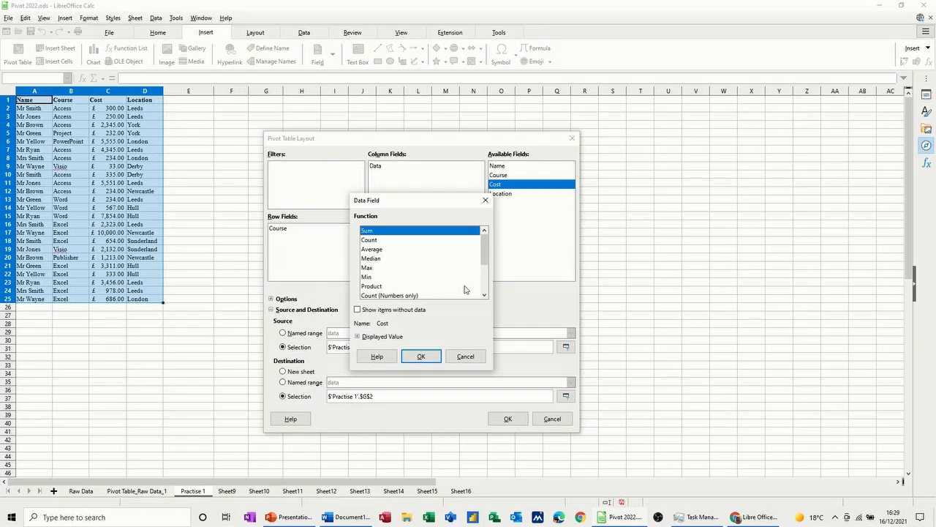
click(357, 337)
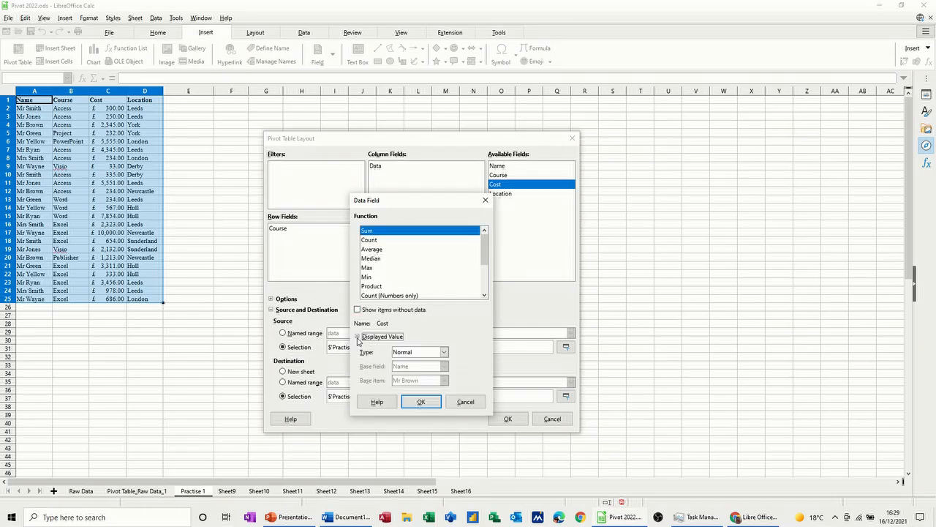
click(443, 353)
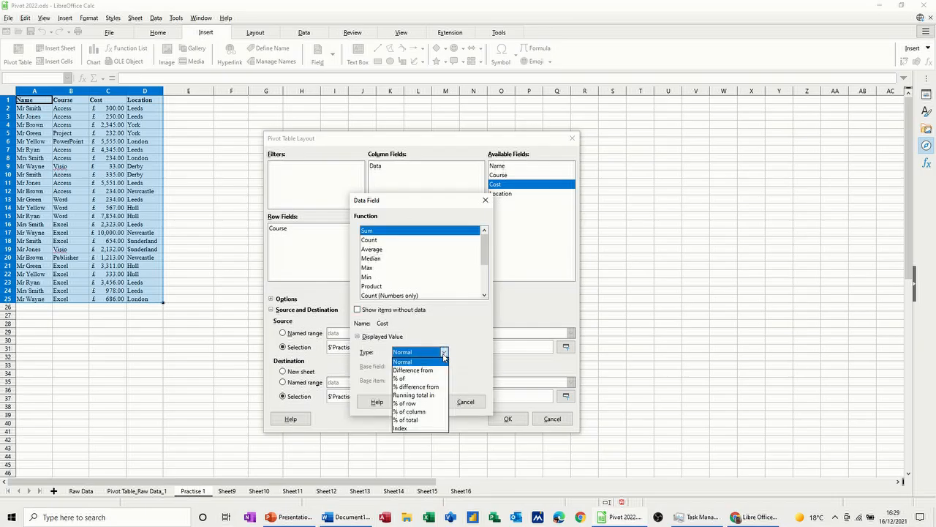
click(443, 354)
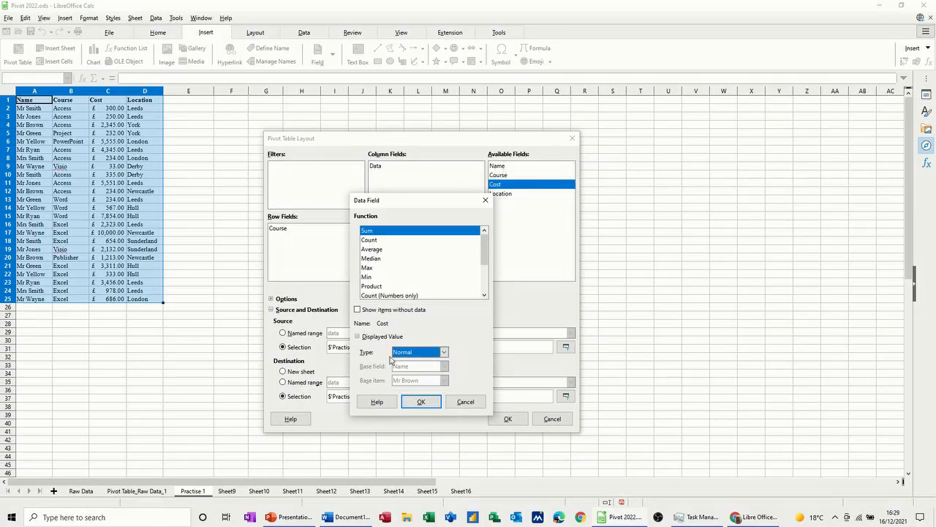
click(421, 403)
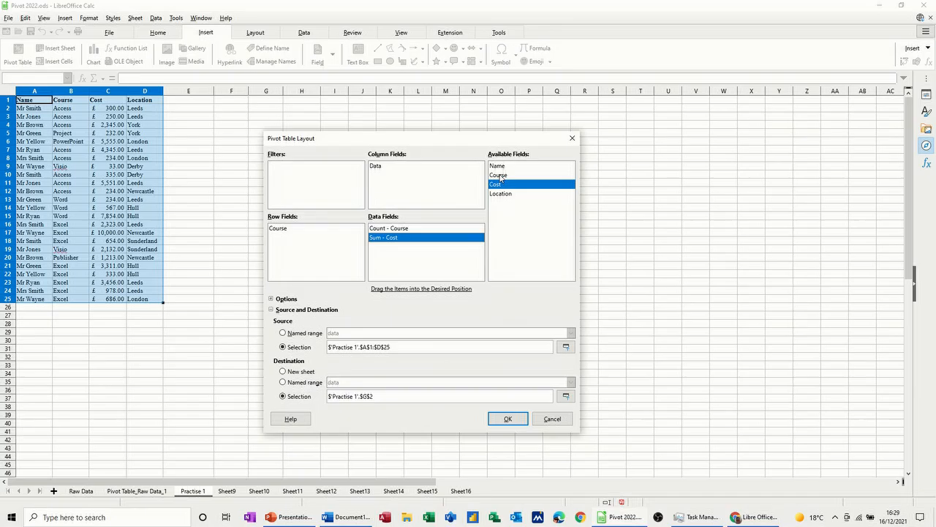
drag(503, 194, 303, 185)
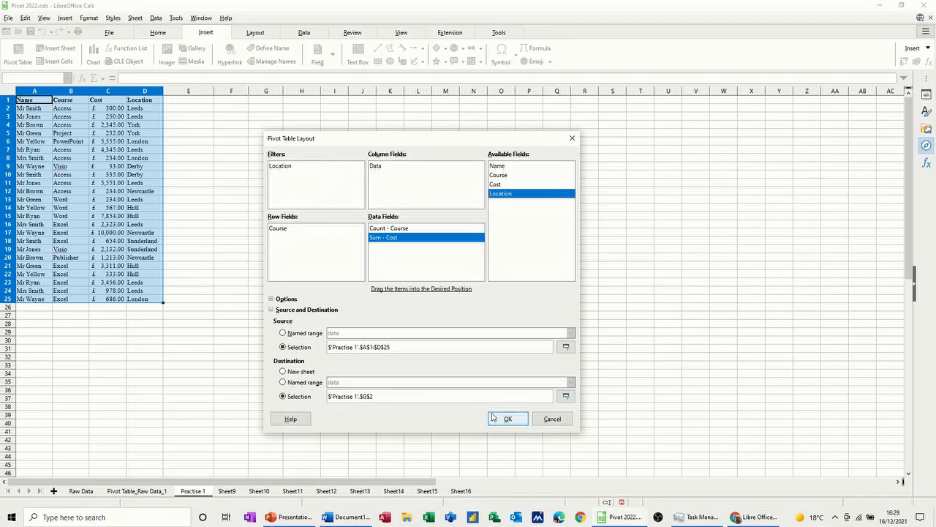
click(498, 420)
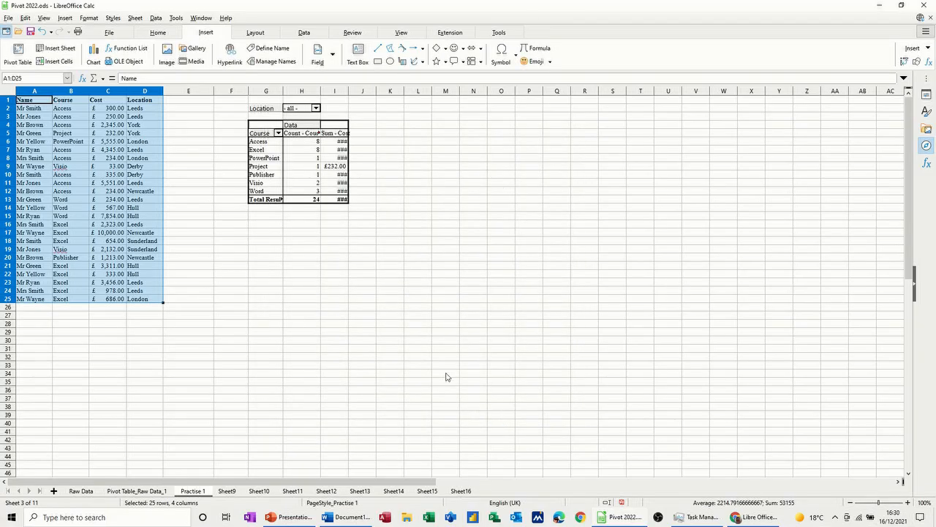
Step: Fit column I's width to the pivot table's Sum - Cost values
double_click(348, 88)
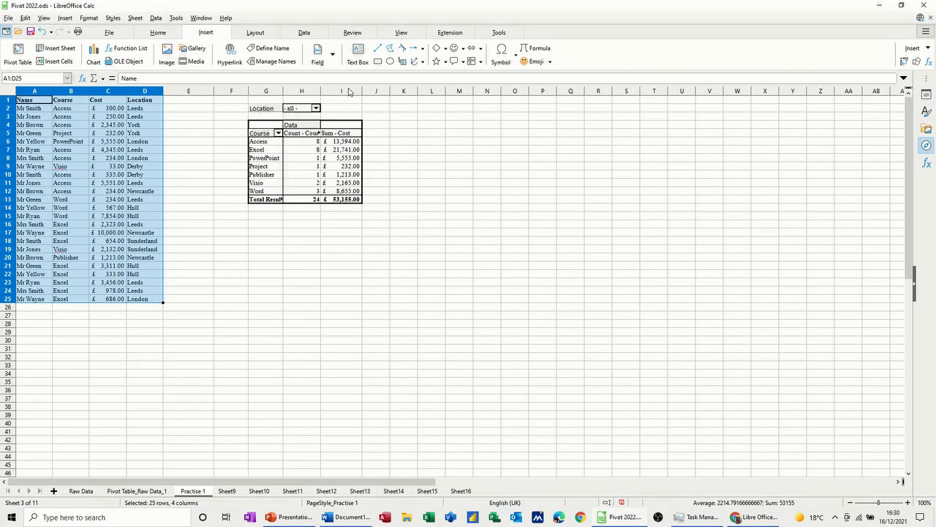
click(346, 143)
click(343, 157)
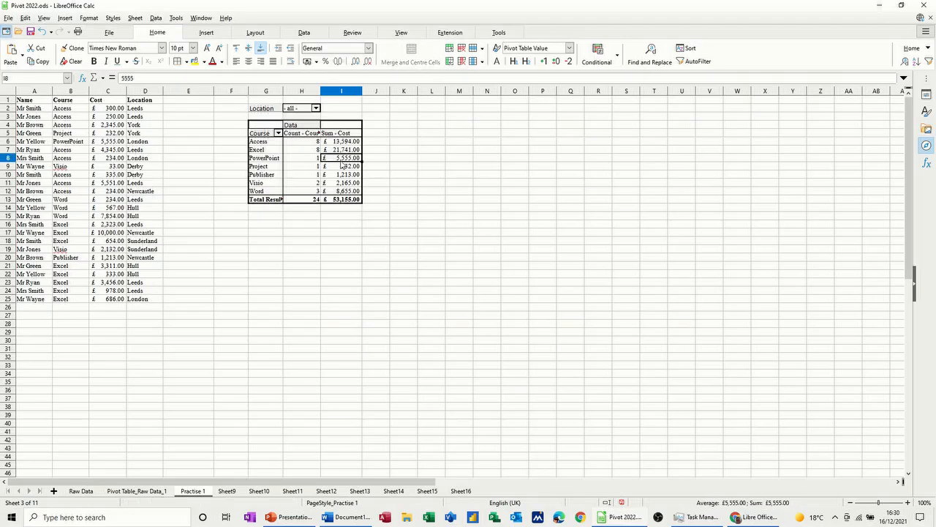
Step: Enable drill to details in the properties of the course pivot table
right_click(263, 135)
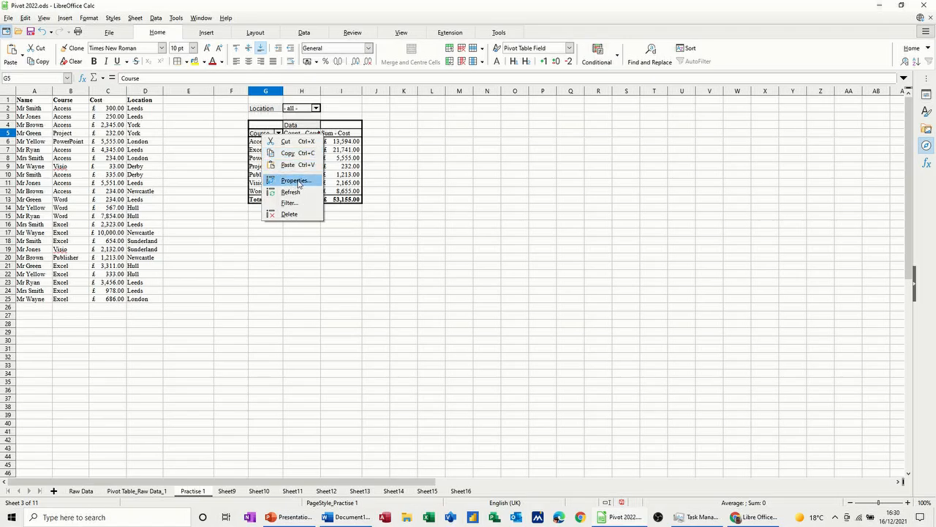
click(297, 180)
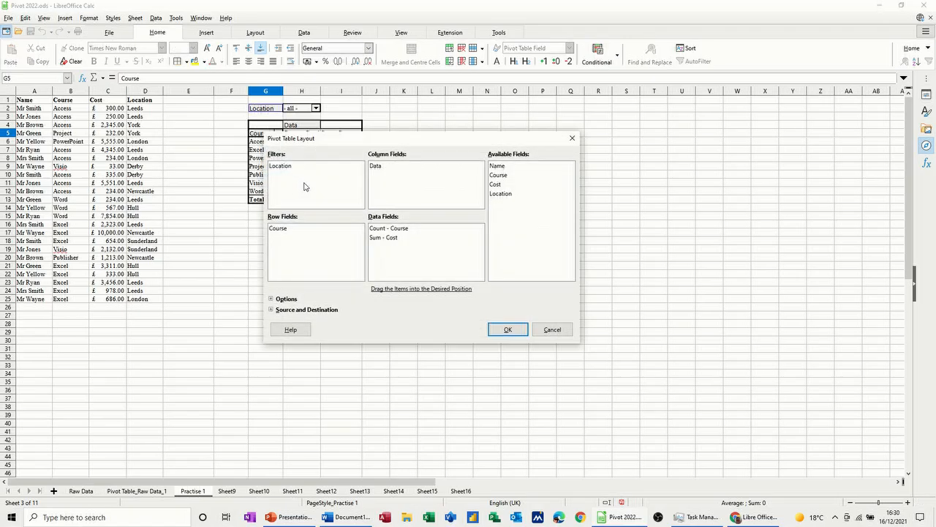
click(270, 300)
click(430, 328)
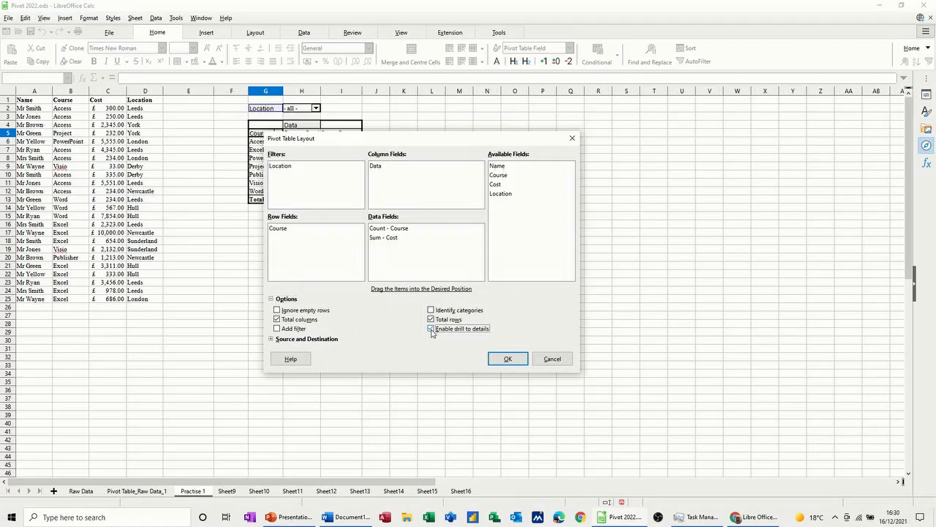
click(506, 359)
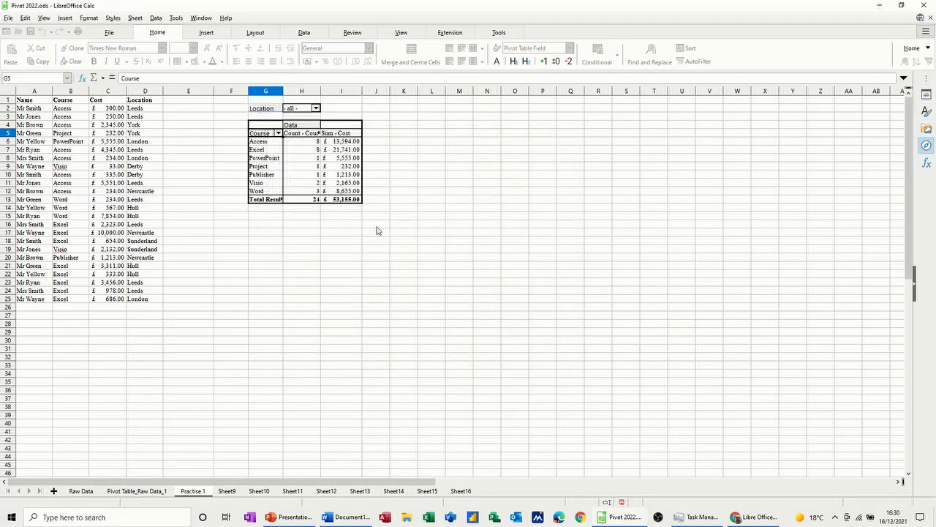
Step: Drill into the Access cost total to list its source records on a new sheet, and return to Practise 1
double_click(347, 144)
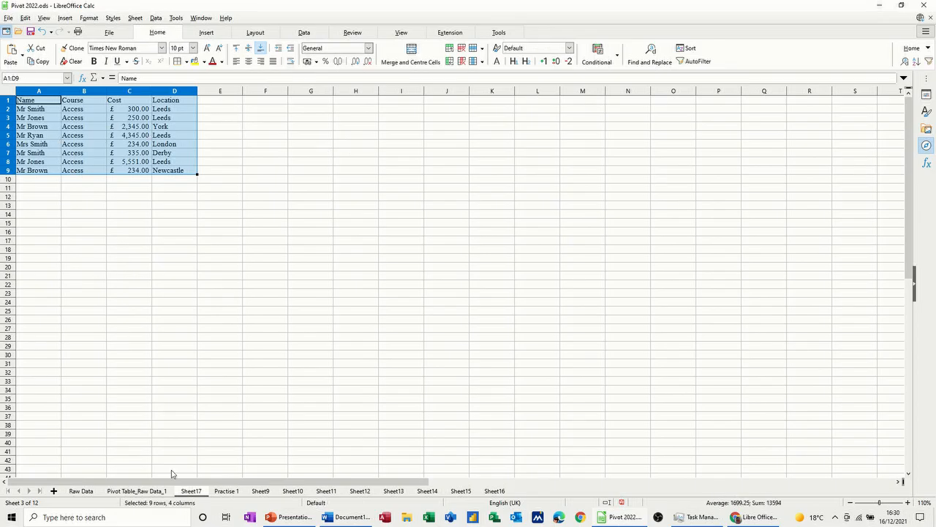
click(227, 494)
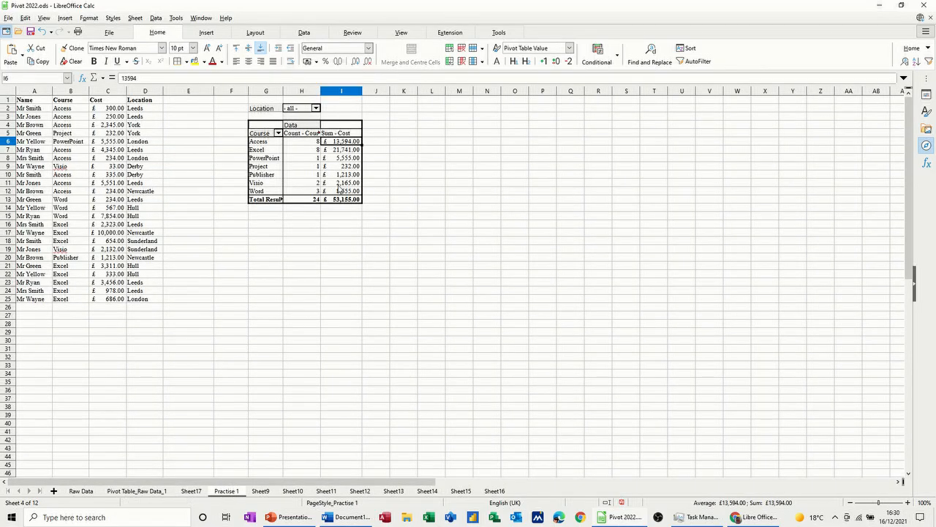
click(341, 149)
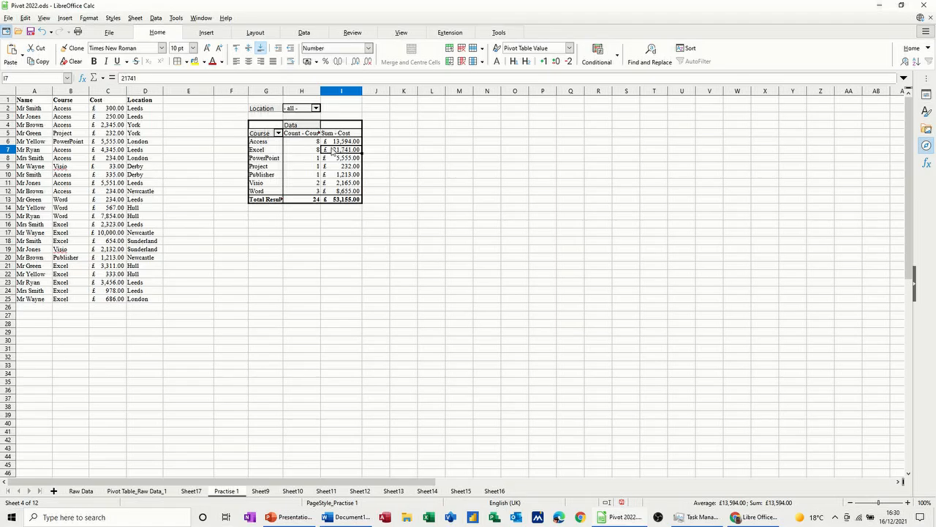
Step: Change the cost in cell C2 of the source data to 33333 and refresh the pivot table
click(110, 108)
text(3)
click(107, 125)
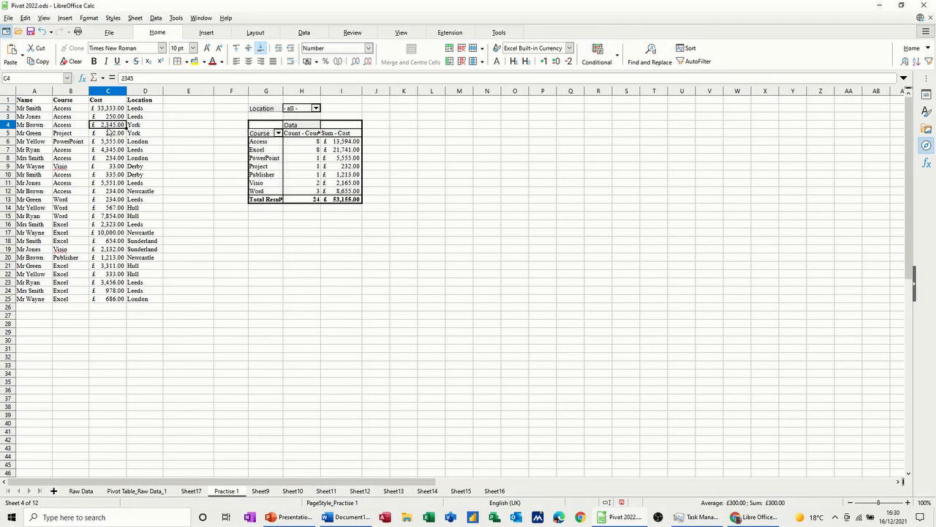
click(331, 159)
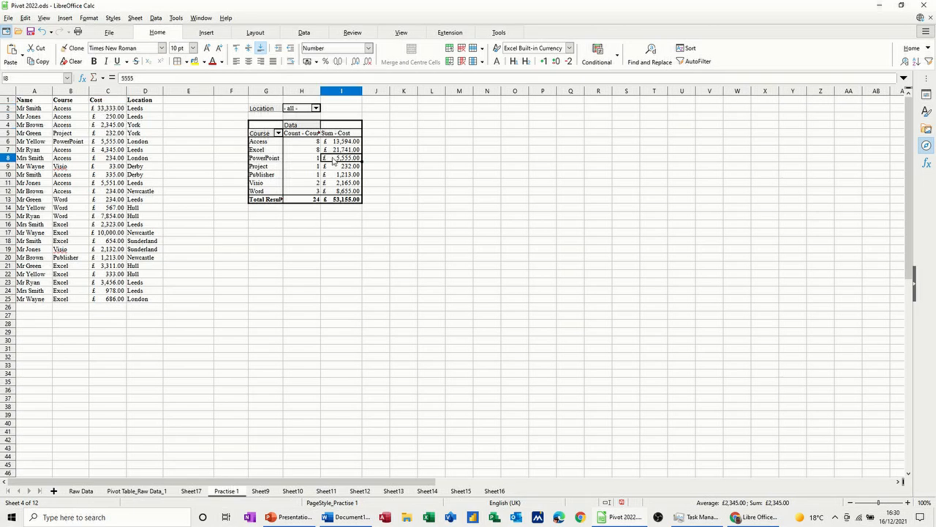
right_click(275, 152)
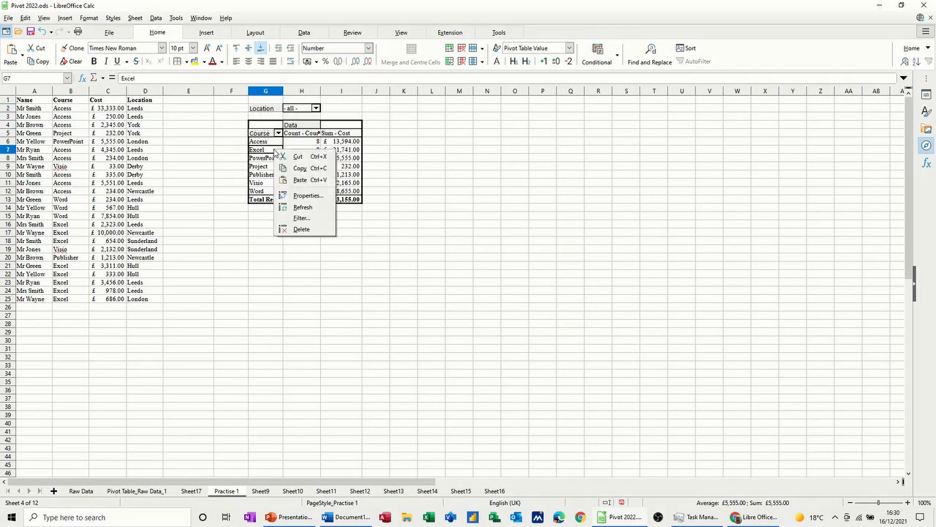
click(302, 207)
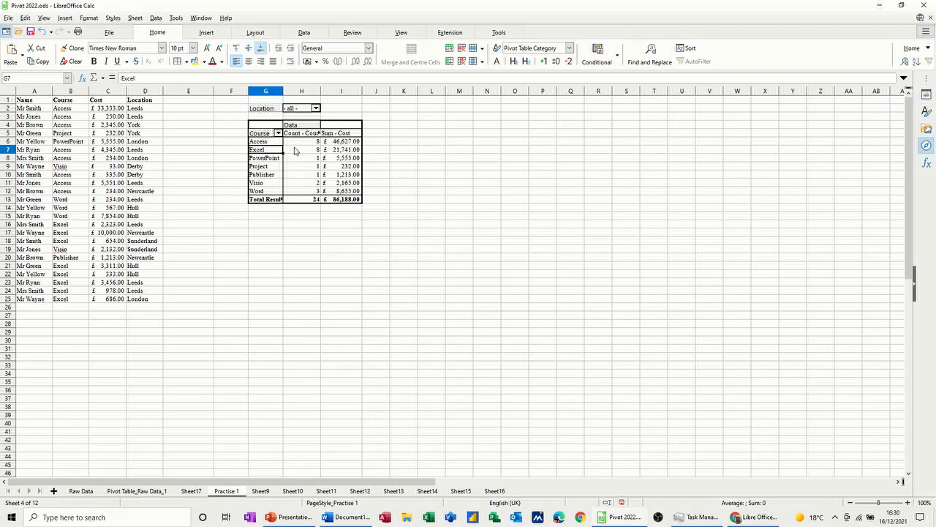
Step: Insert a Column and Line chart of the Columns and Lines subtype based on the course pivot table
click(339, 159)
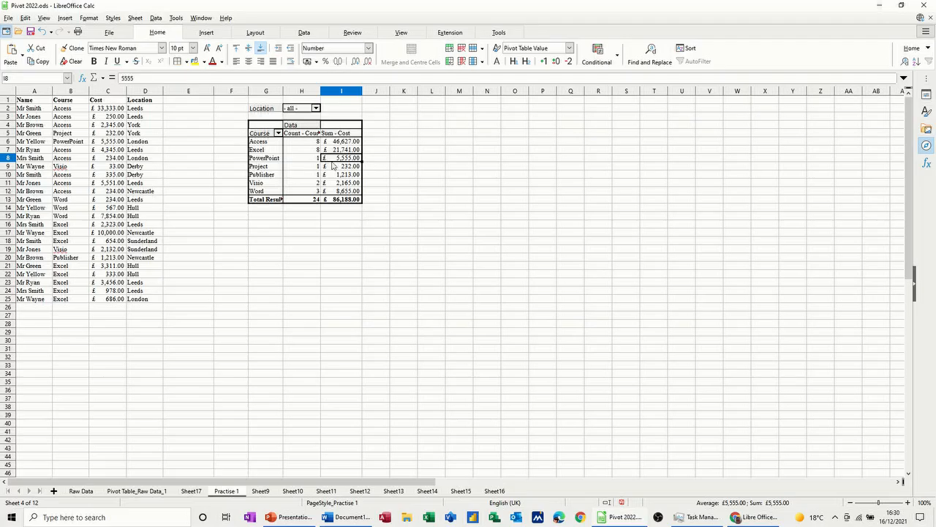
click(206, 35)
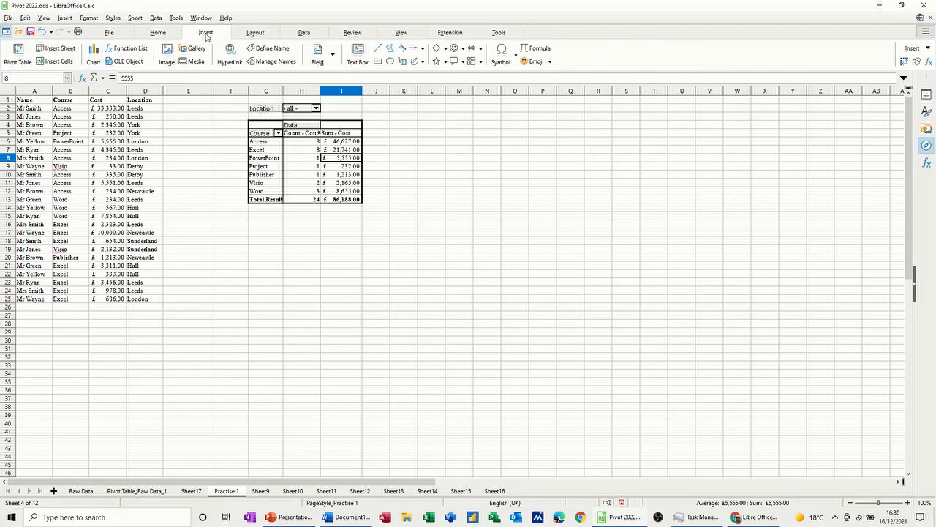
click(94, 53)
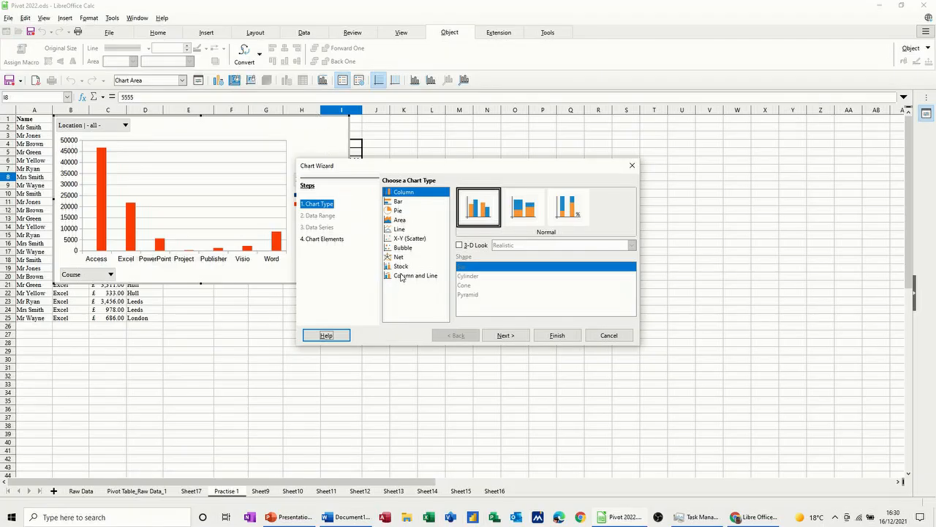
click(402, 276)
click(483, 211)
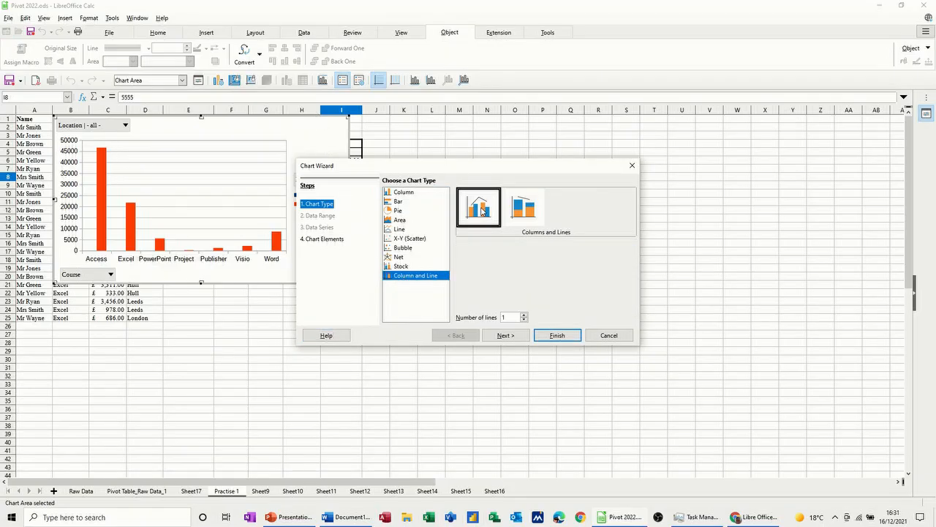
click(556, 335)
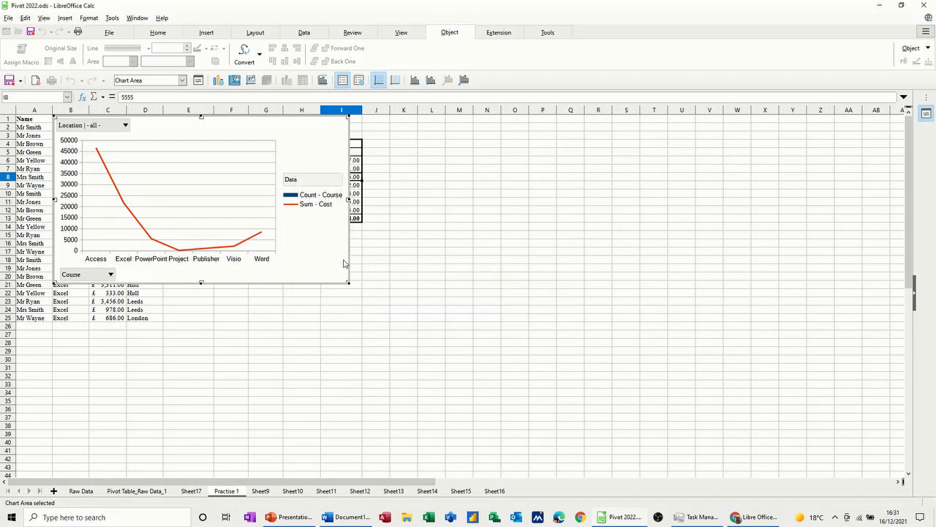
Step: Move the chart clear of the pivot table and align its Sum - Cost series to the secondary y-axis
click(441, 272)
drag(351, 258, 602, 370)
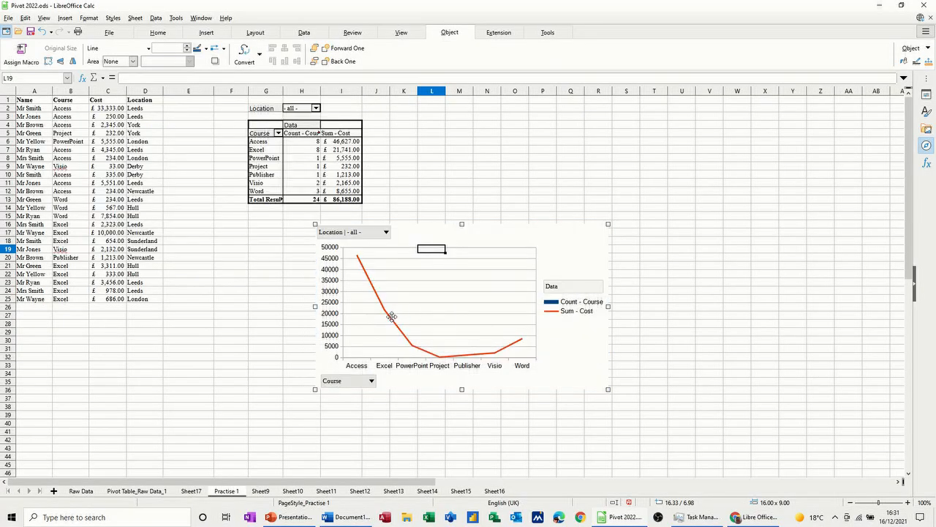
double_click(390, 318)
click(381, 326)
double_click(382, 326)
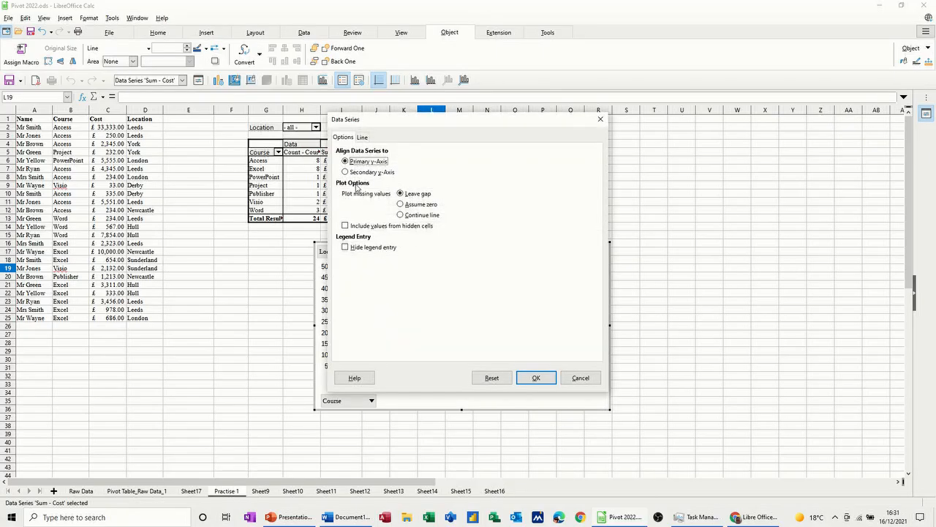
click(345, 172)
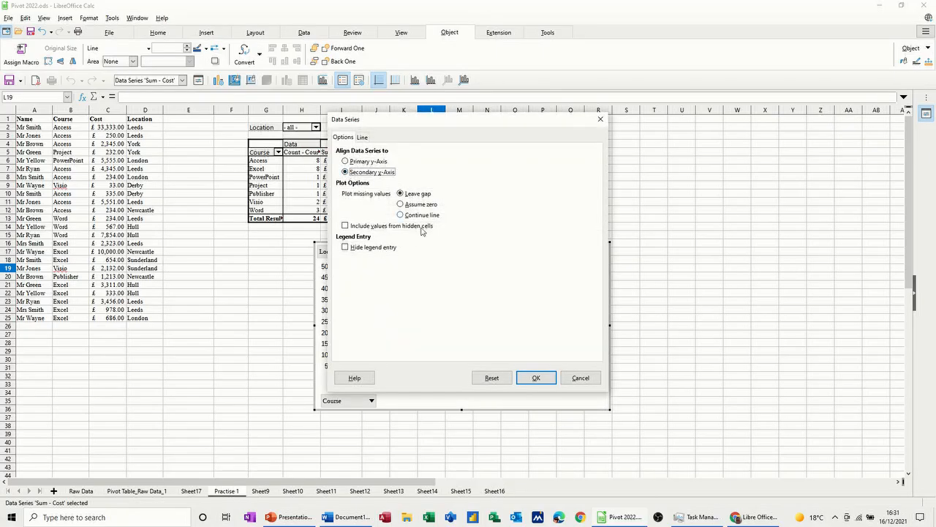
click(538, 384)
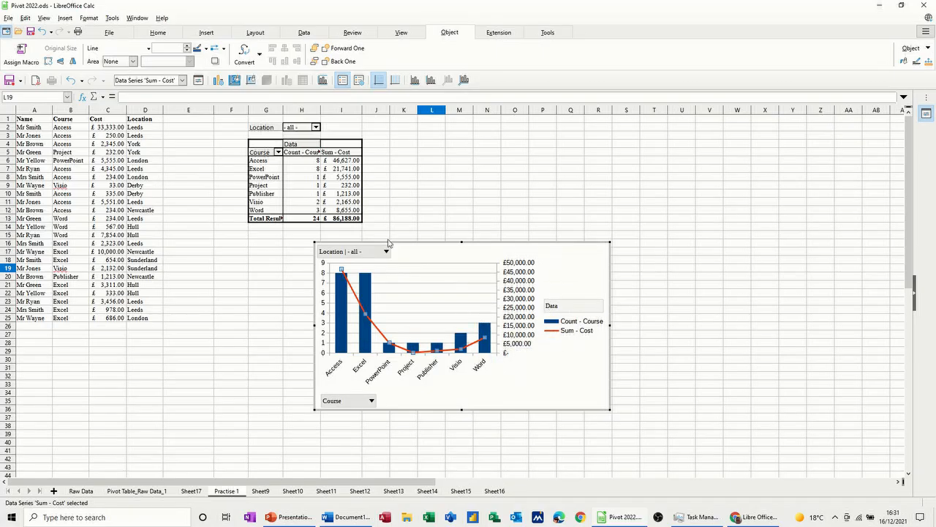
click(625, 229)
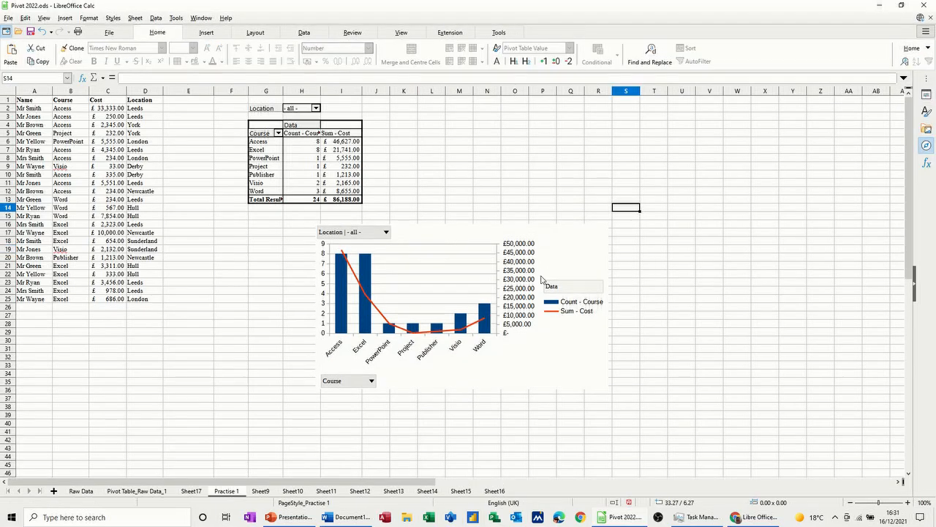
Step: Reposition the chart directly beneath the course pivot table, lined up with its first column
click(575, 228)
drag(575, 227, 506, 221)
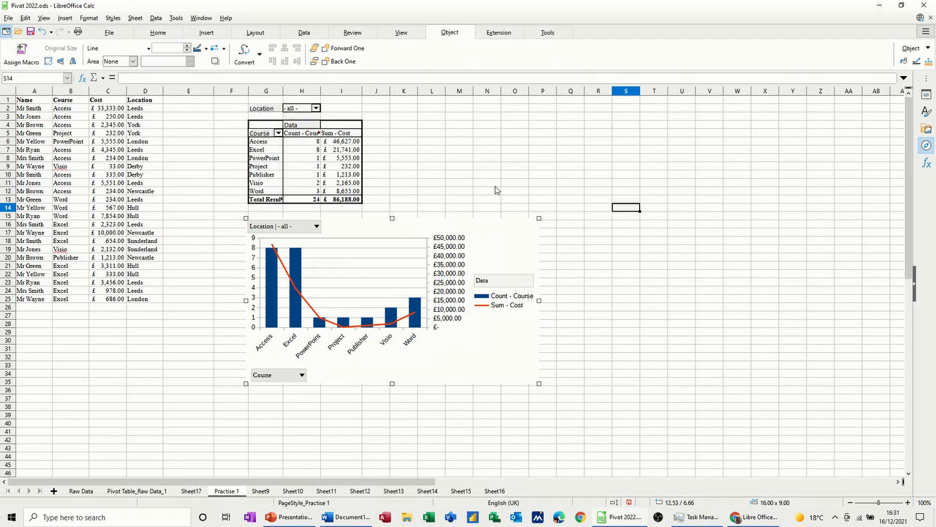
click(495, 186)
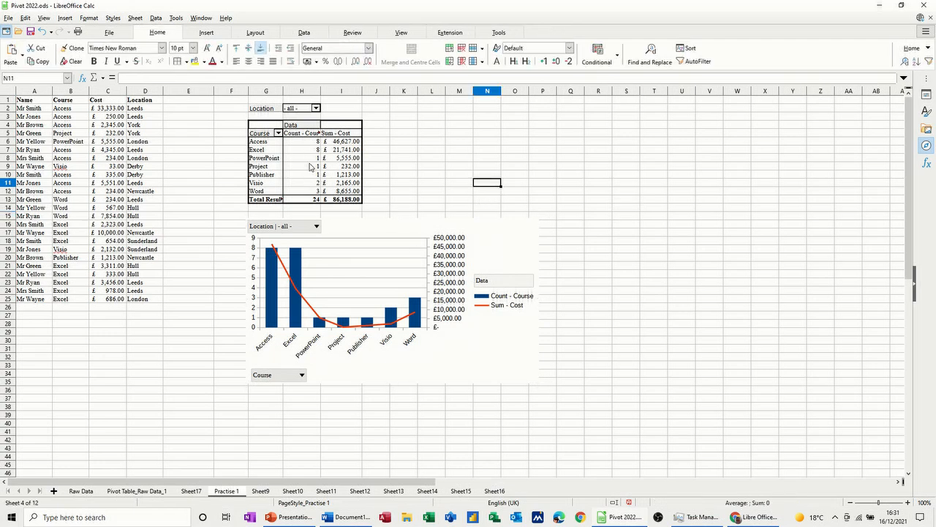
Step: Filter the pivot table's Location field to show only Leeds
click(316, 108)
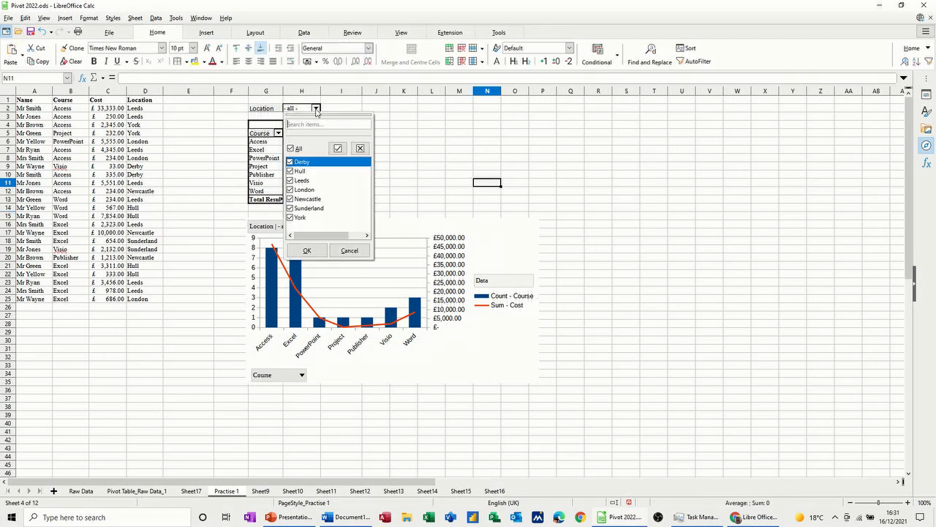
click(290, 148)
click(291, 180)
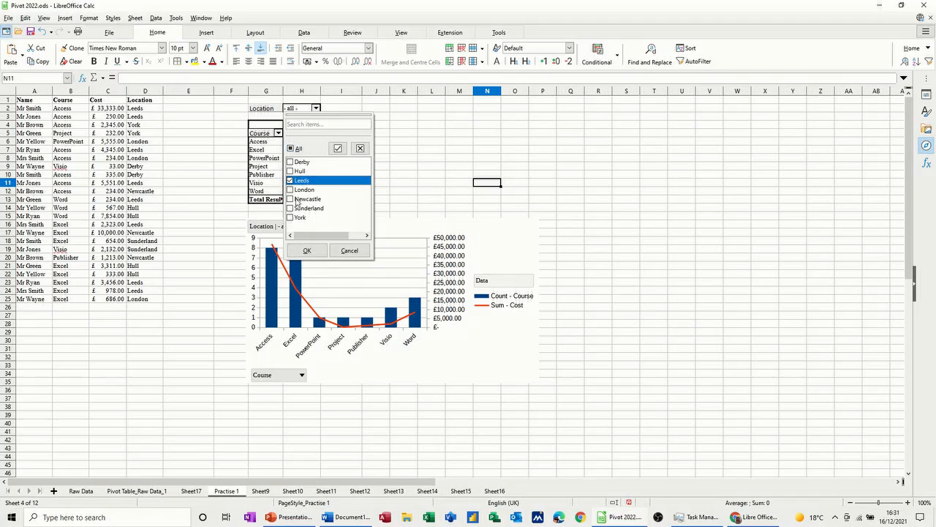
click(308, 251)
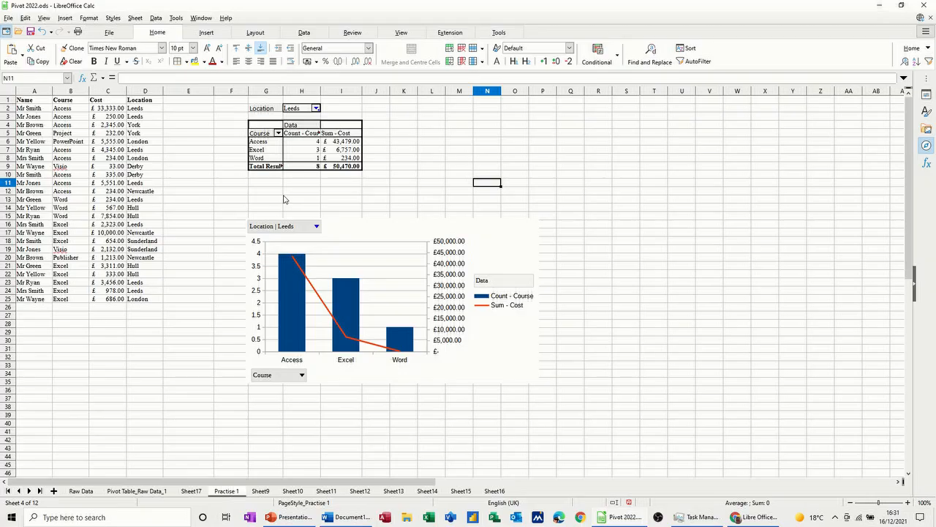
Step: View the Raw Data sheet and switch to the Pivot Table_Raw Data_1 sheet
click(84, 492)
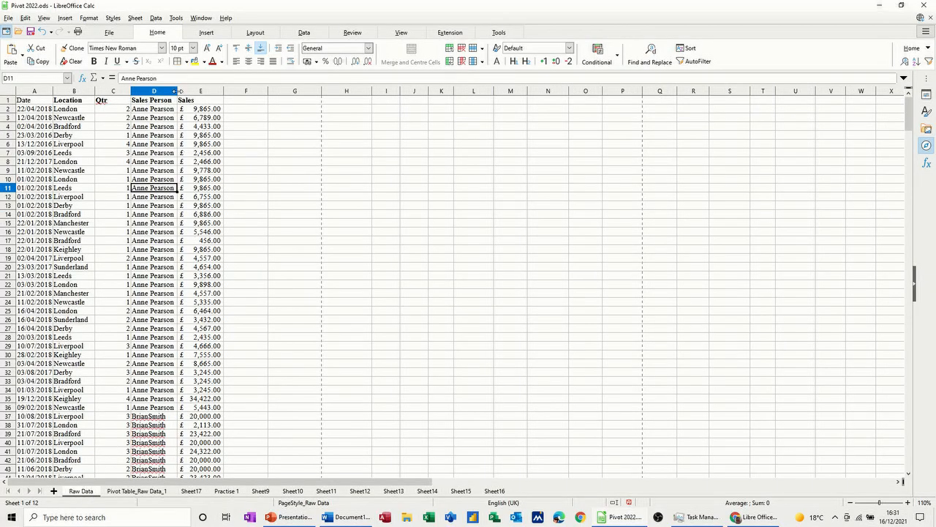
click(138, 494)
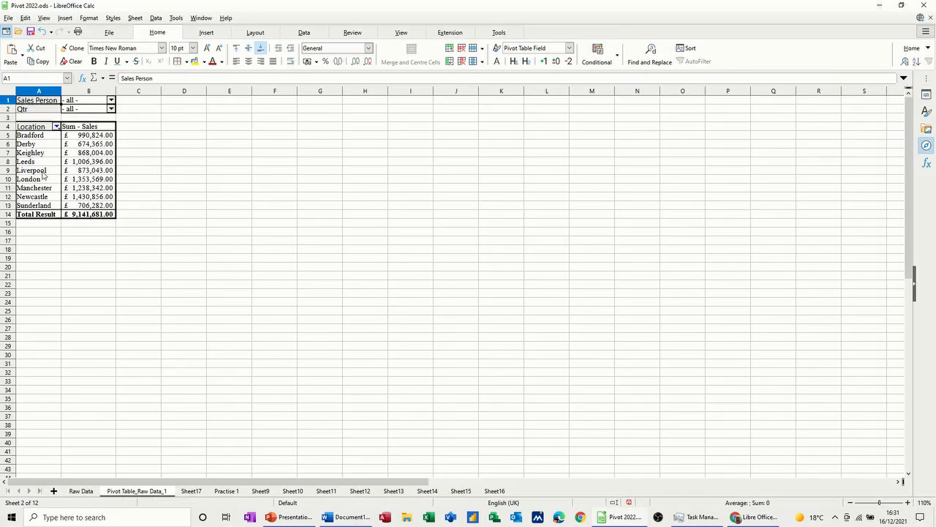